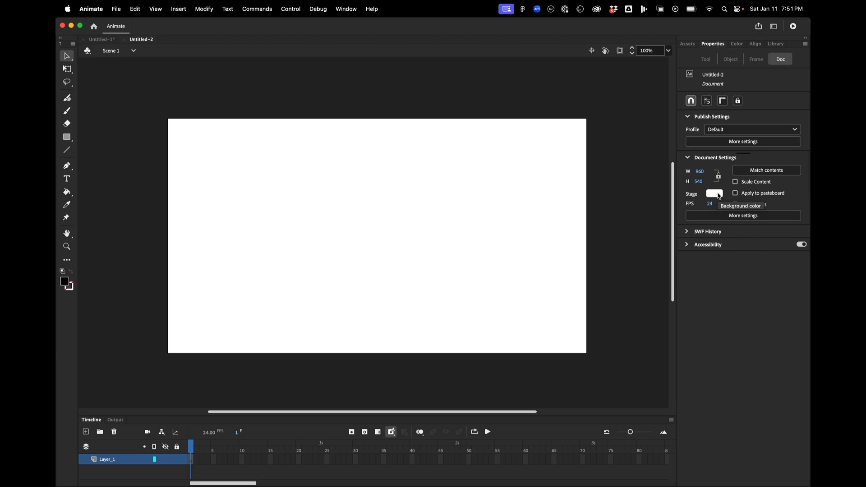
Change the stage background color to light gray F5F5F5 by lowering its brightness.
left_click(716, 194)
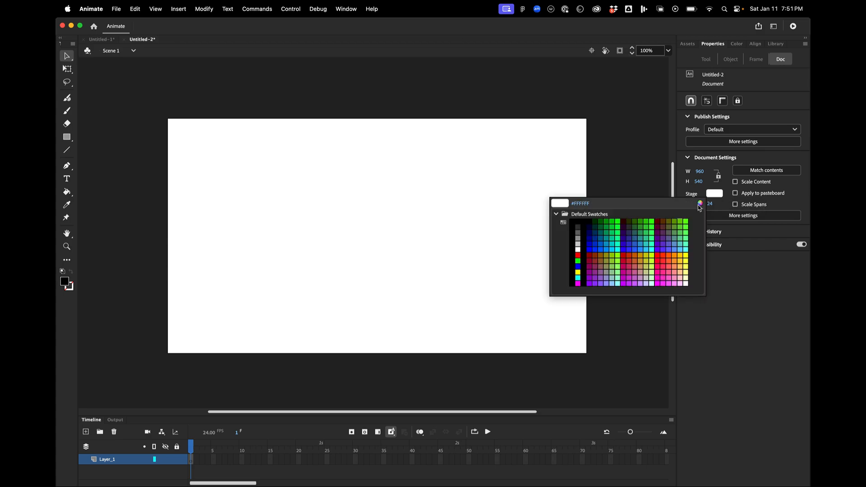
left_click(699, 204)
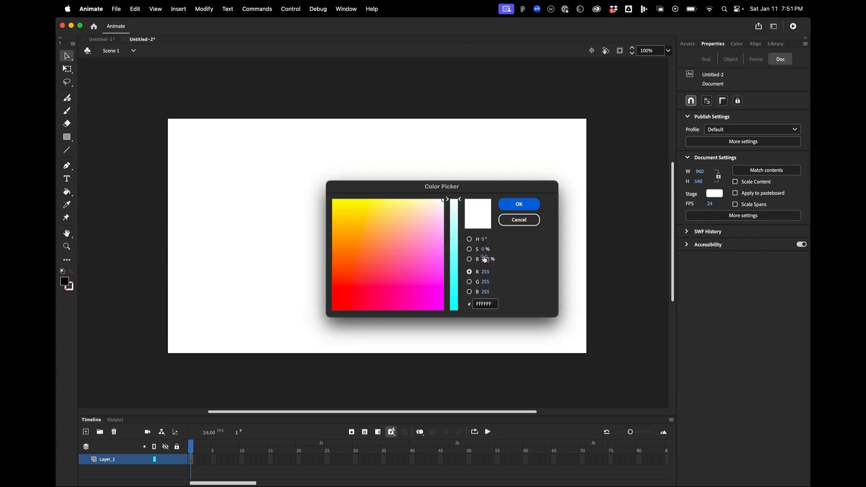
left_click_drag(484, 259, 483, 260)
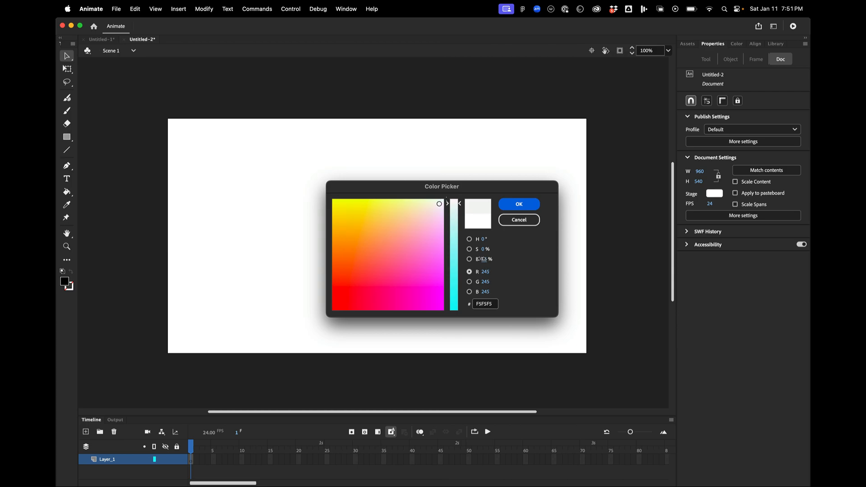
left_click(517, 205)
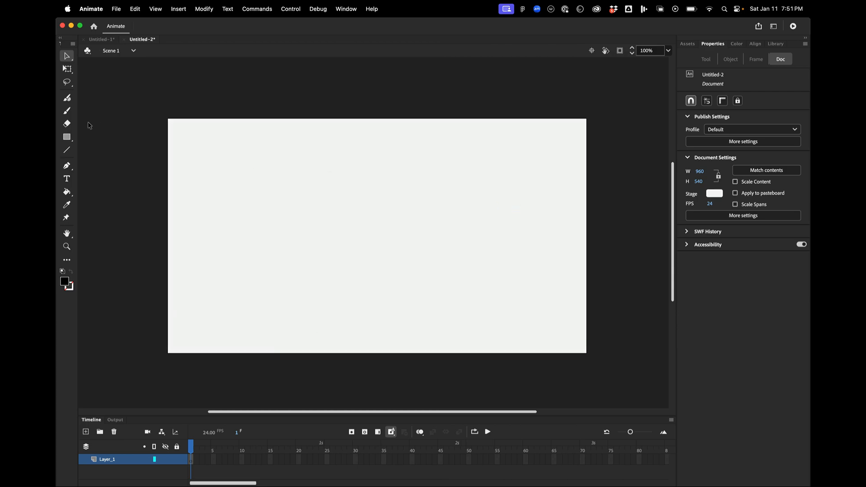
Try the Classic Brush with a freehand squiggle across the stage and undo the stroke.
left_click(67, 111)
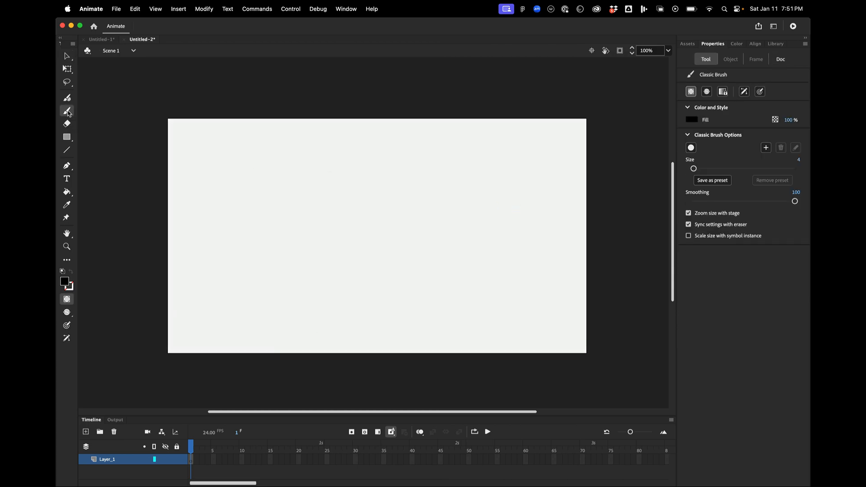
mouse_move(218, 164)
left_mouse_down()
mouse_move(380, 272)
mouse_move(433, 295)
mouse_move(460, 278)
left_mouse_up()
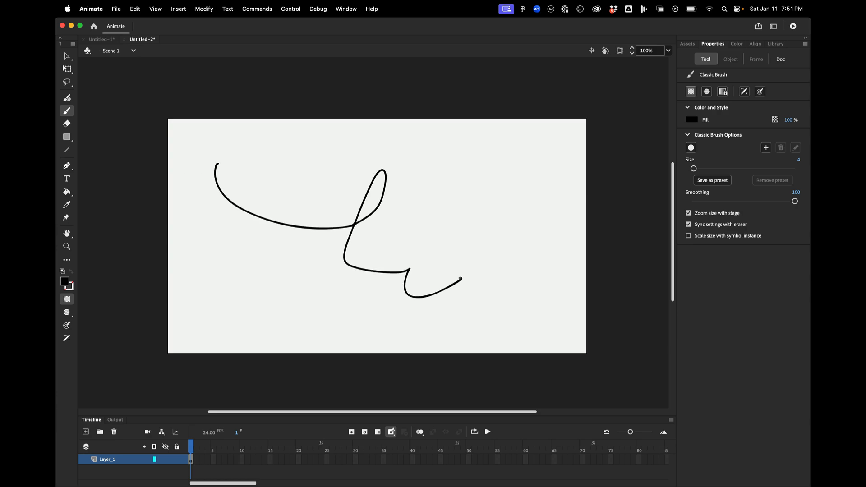
key("alt+super+z")
key("super+z")
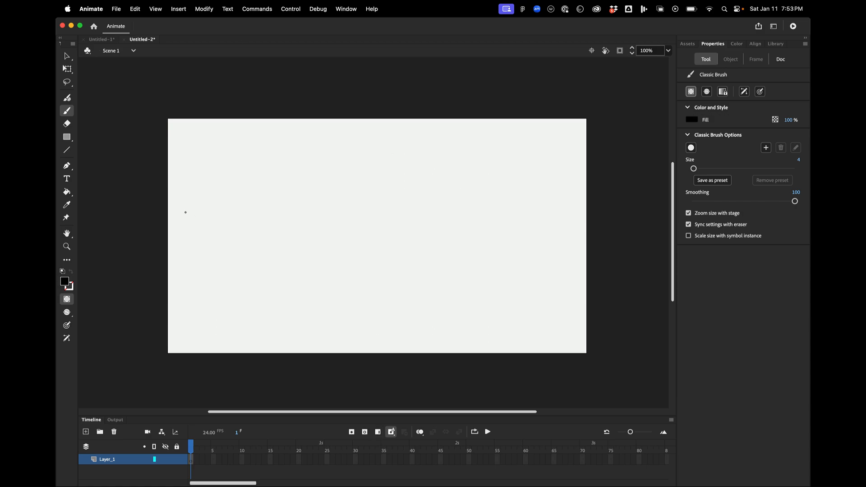
Draw a small circle near the stage's left edge in frame 1 and add a blank keyframe at frame 2.
mouse_move(186, 224)
left_mouse_down()
mouse_move(189, 233)
mouse_move(186, 225)
left_mouse_up()
key("super+0")
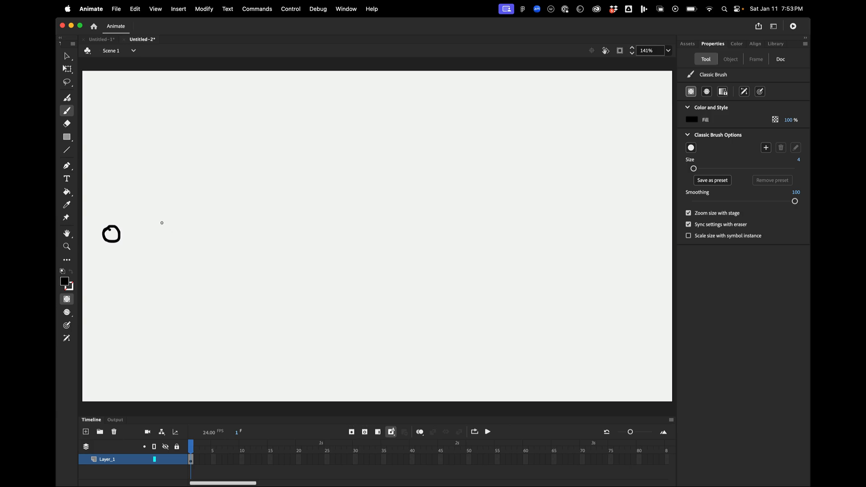
left_click(365, 433)
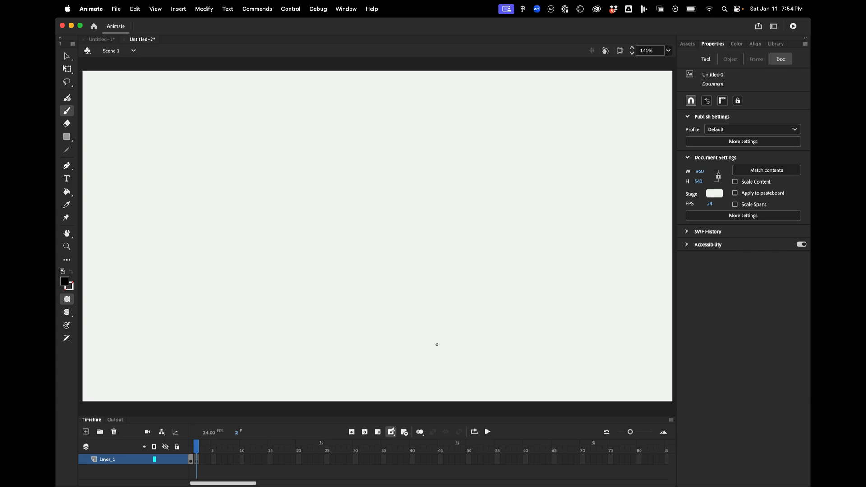
Turn on onion skinning with anchor markers and draw a second circle just right of the first in frame 2.
left_click(422, 433)
left_click(422, 435)
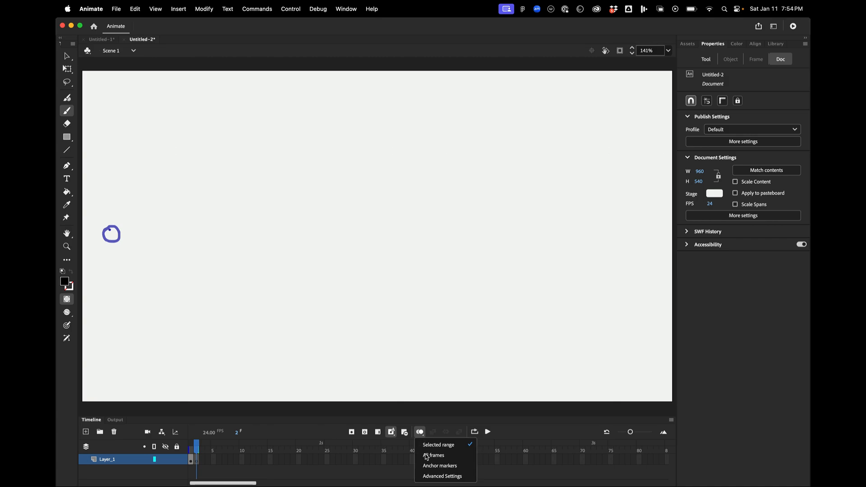
left_click(441, 465)
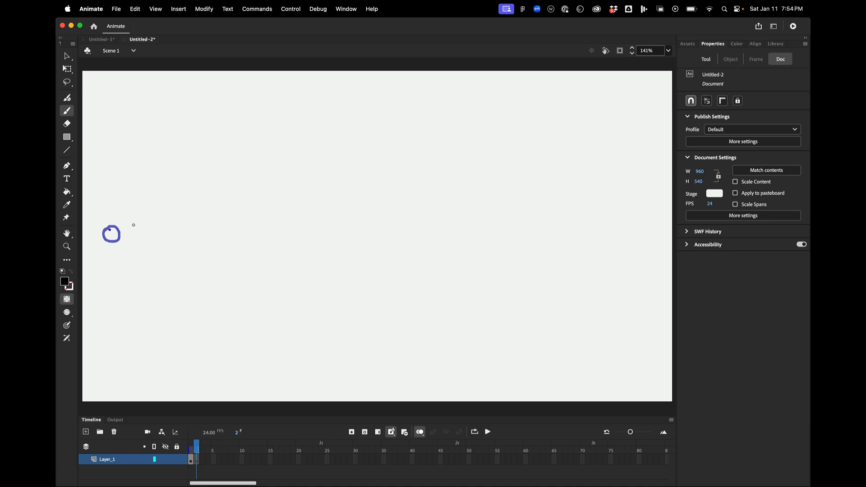
mouse_move(127, 227)
left_mouse_down()
mouse_move(134, 242)
mouse_move(143, 227)
mouse_move(131, 226)
left_mouse_up()
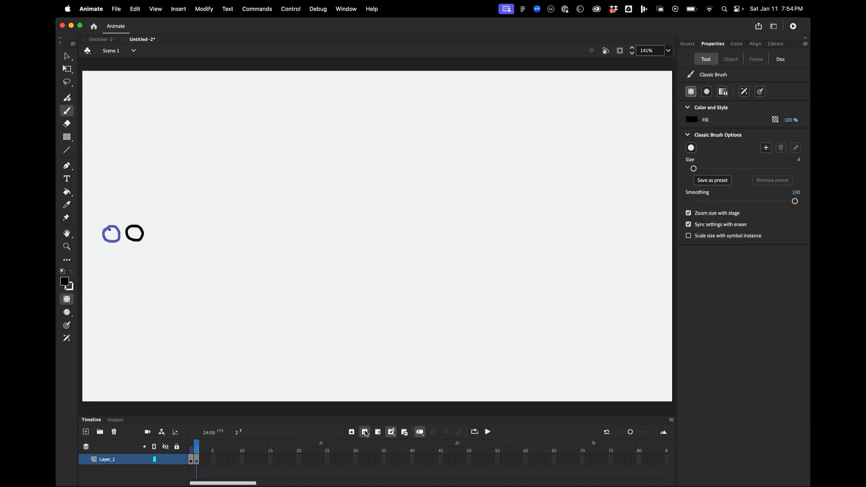
Add blank keyframes at frames 3 to 8 and draw a circle in each, evenly advancing to the right.
key("F7")
mouse_move(159, 225)
left_mouse_down()
mouse_move(151, 233)
mouse_move(163, 241)
mouse_move(167, 226)
mouse_move(158, 224)
mouse_move(180, 224)
mouse_move(183, 242)
mouse_move(189, 225)
left_mouse_up()
key("F7")
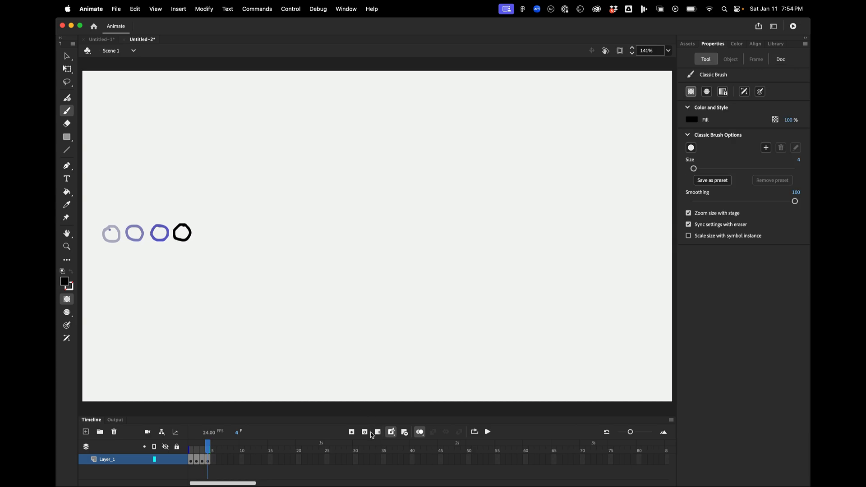
left_click(365, 432)
mouse_move(208, 224)
left_mouse_down()
mouse_move(197, 232)
mouse_move(210, 240)
mouse_move(218, 227)
mouse_move(206, 222)
left_mouse_up()
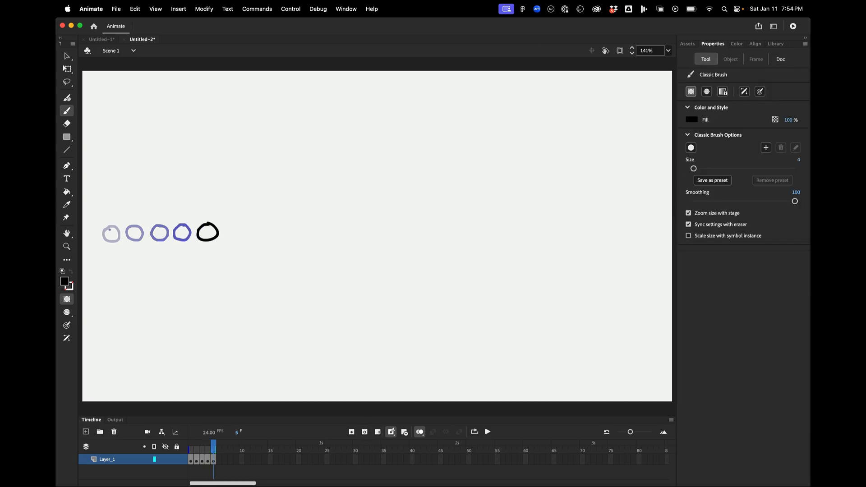
left_click(365, 432)
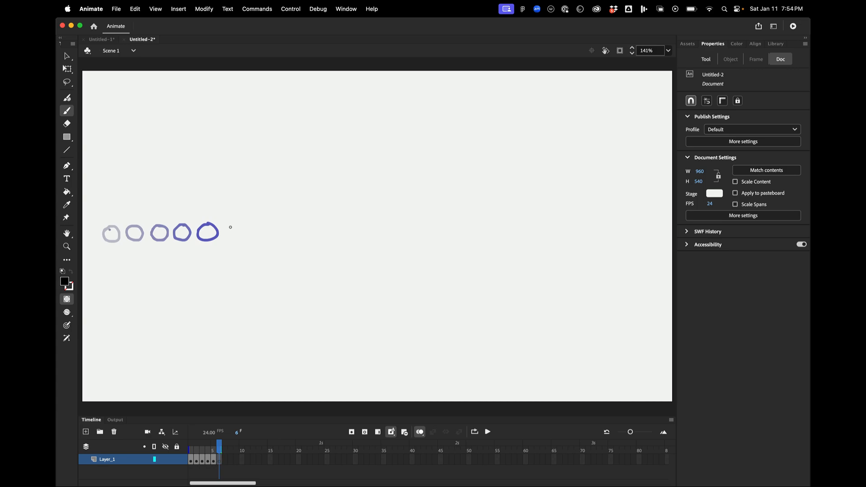
mouse_move(230, 225)
left_mouse_down()
mouse_move(225, 240)
mouse_move(241, 235)
mouse_move(230, 222)
mouse_move(249, 226)
mouse_move(253, 240)
mouse_move(267, 229)
mouse_move(258, 224)
mouse_move(282, 226)
mouse_move(275, 231)
mouse_move(289, 242)
mouse_move(279, 225)
left_mouse_up()
left_click(376, 433)
left_click(364, 432)
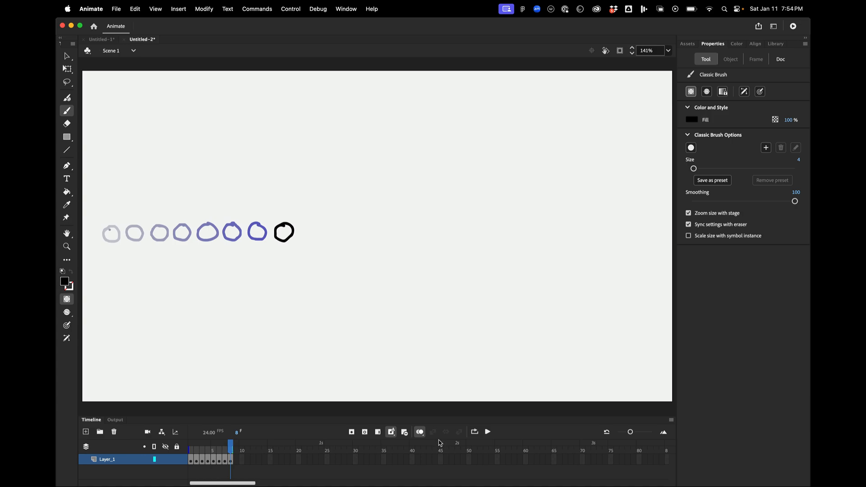
Turn off onion skinning and play back the eight-drawing circle animation.
left_click(421, 432)
left_click(490, 433)
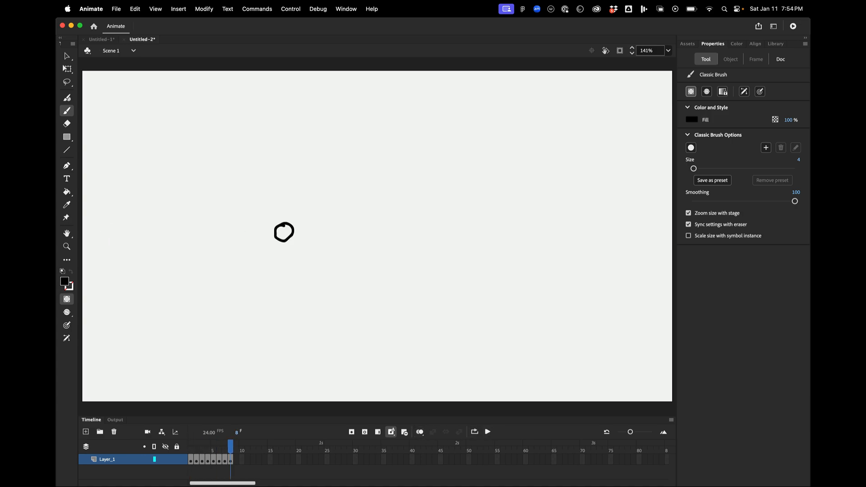
left_click(487, 432)
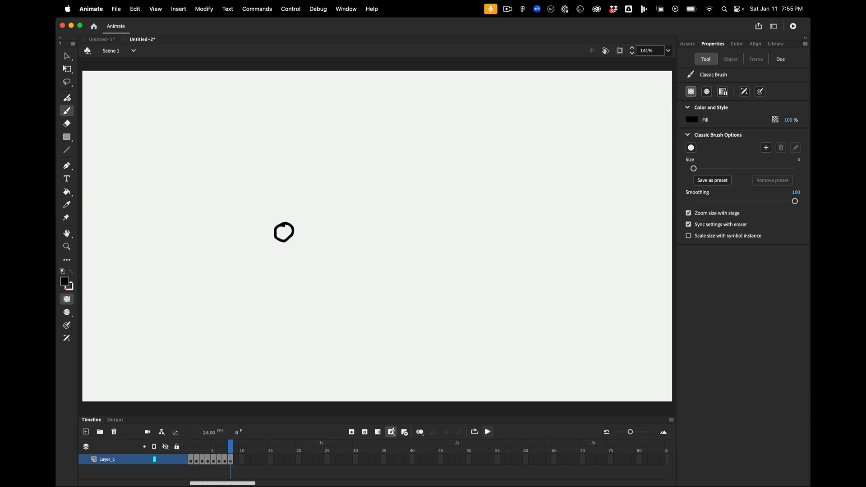
Hold the third and fourth drawings longer by inserting one extra frame after frame 3 and one after frame 5.
left_click_drag(230, 446, 203, 445)
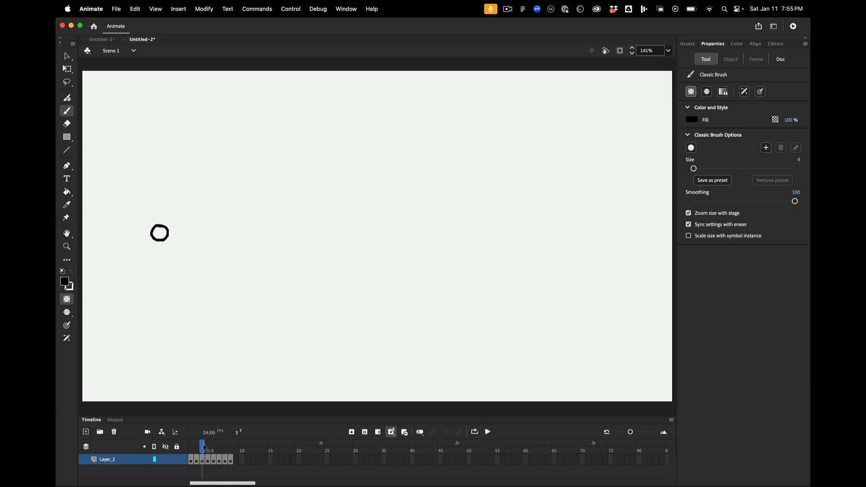
left_click(379, 433)
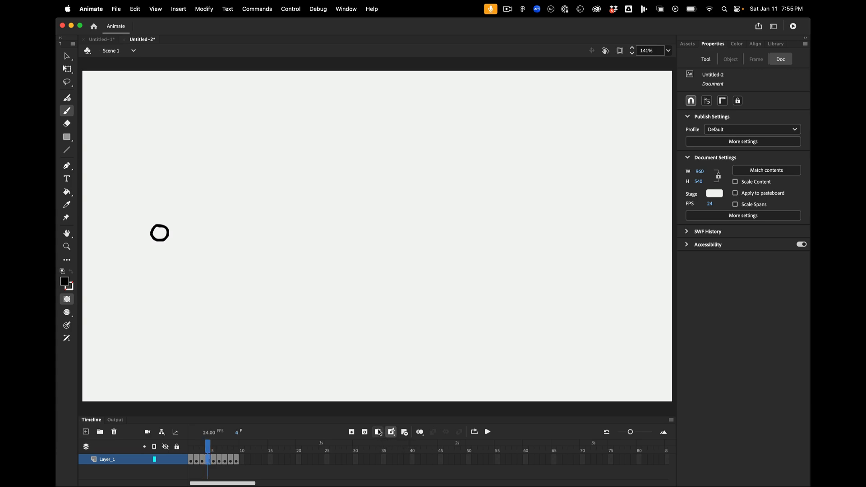
mouse_move(209, 446)
left_mouse_down()
mouse_move(196, 448)
mouse_move(216, 452)
left_mouse_up()
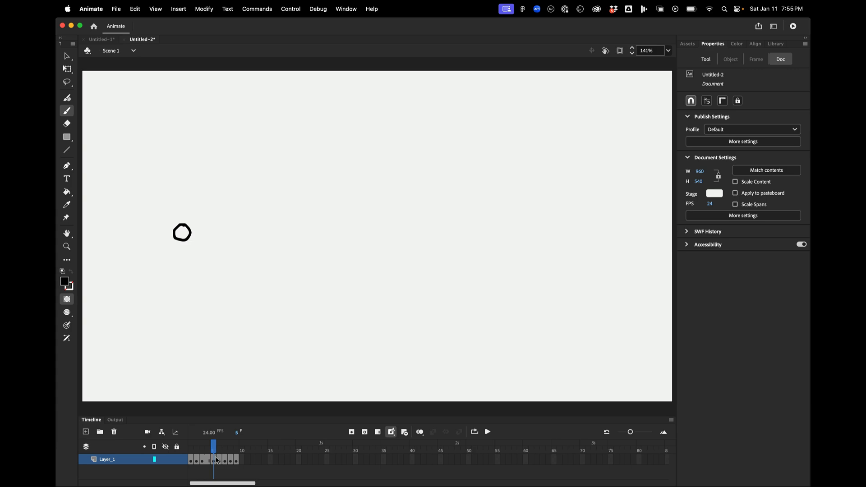
left_click(216, 458)
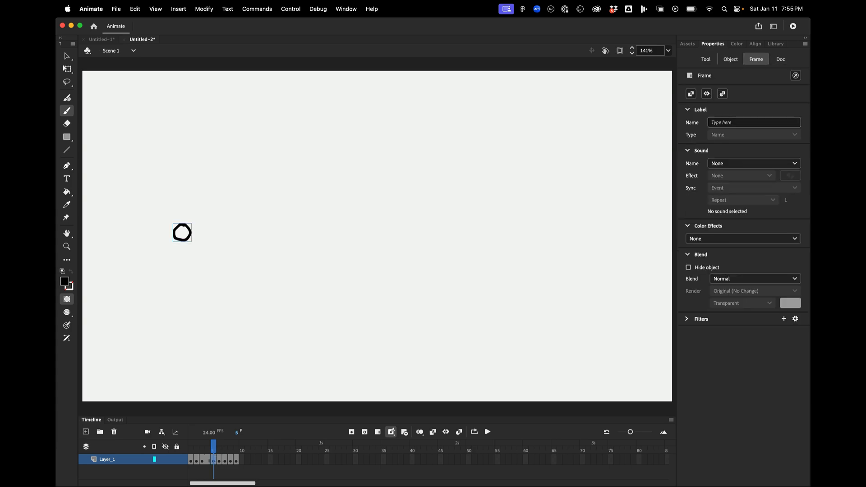
left_click(378, 432)
Insert two extra frames after the keyframe at frame 7 and three after the keyframe at frame 10.
left_click_drag(213, 449, 225, 449)
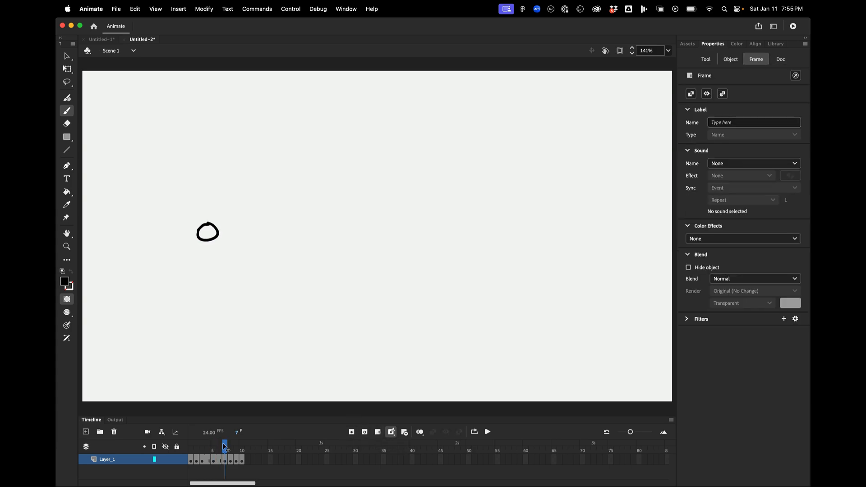
left_click(379, 432)
left_click(380, 433)
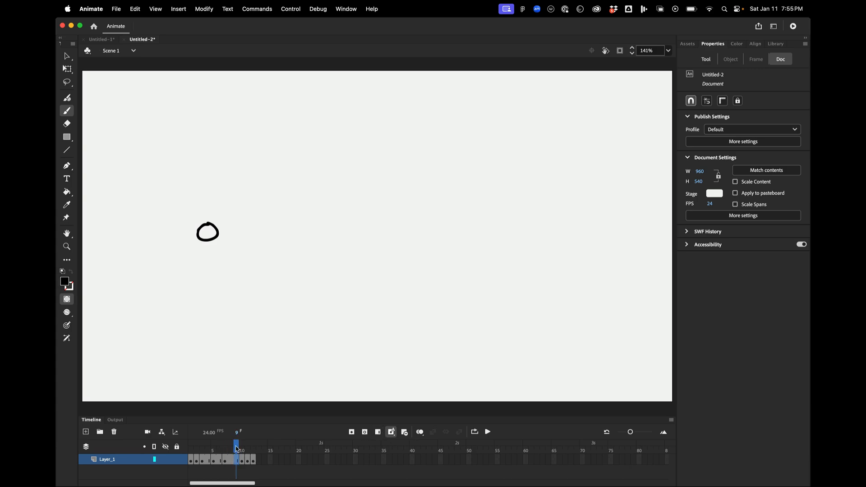
left_click_drag(237, 449, 242, 448)
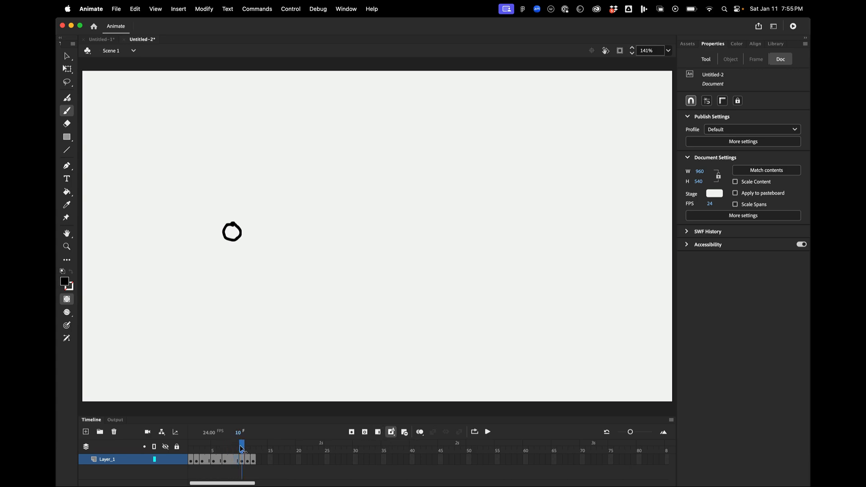
left_click(379, 433)
left_click(379, 433)
left_click(379, 432)
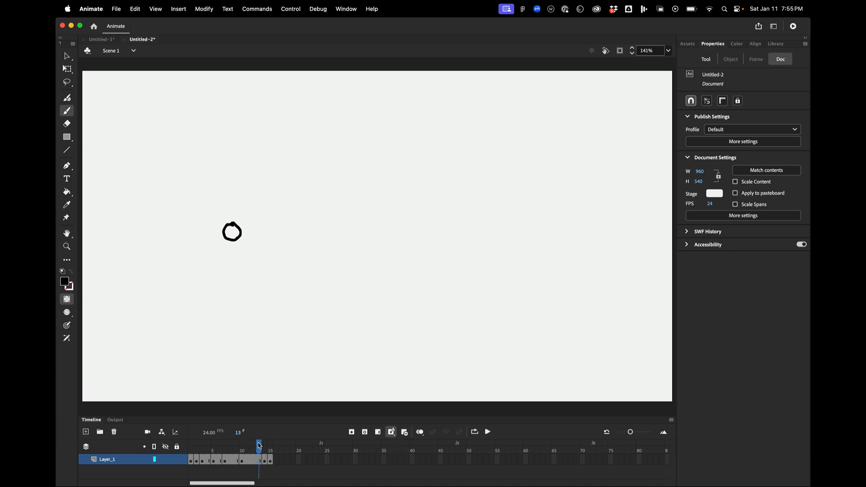
Extend the seventh drawing by inserting four extra frames after the keyframe at frame 14.
left_click(265, 446)
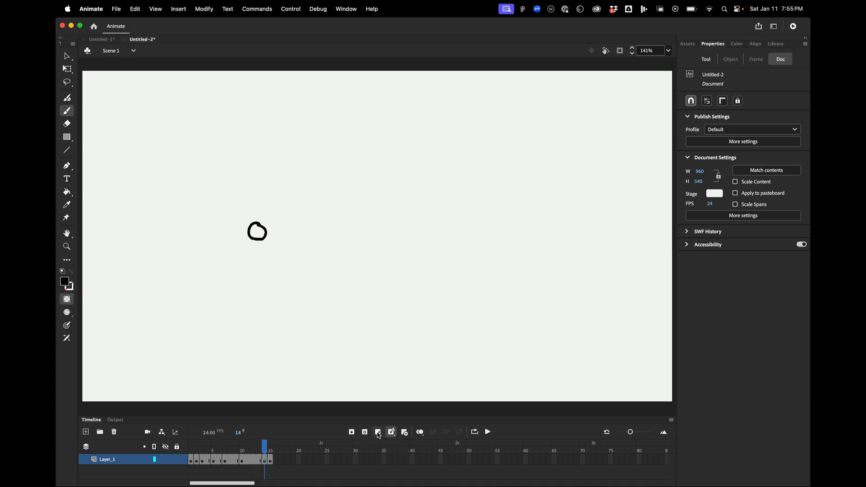
left_click(379, 434)
left_click(379, 434)
left_click(379, 434)
left_click(379, 434)
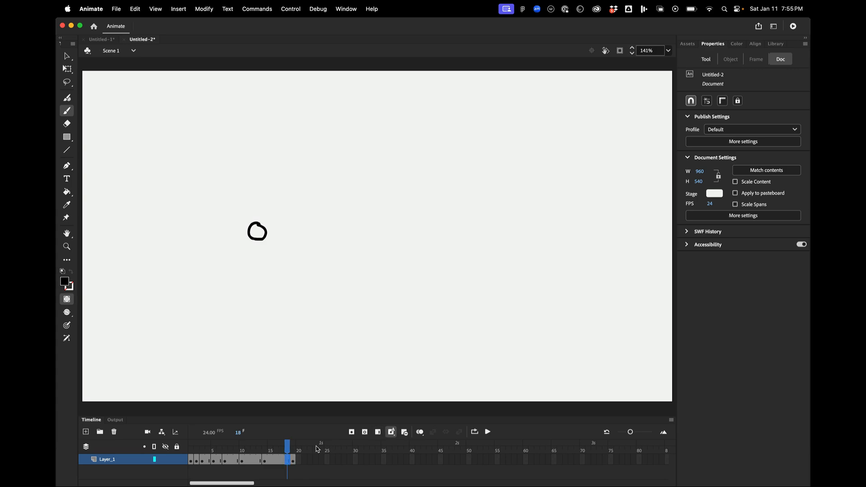
Play back the retimed animation several times to examine how the circle slows down.
left_click(294, 447)
left_click(487, 433)
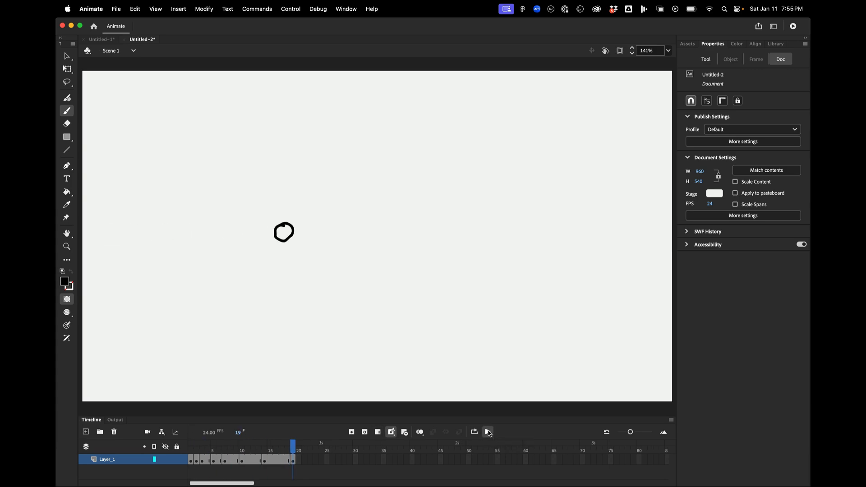
left_click(488, 432)
left_click(487, 432)
left_click(491, 433)
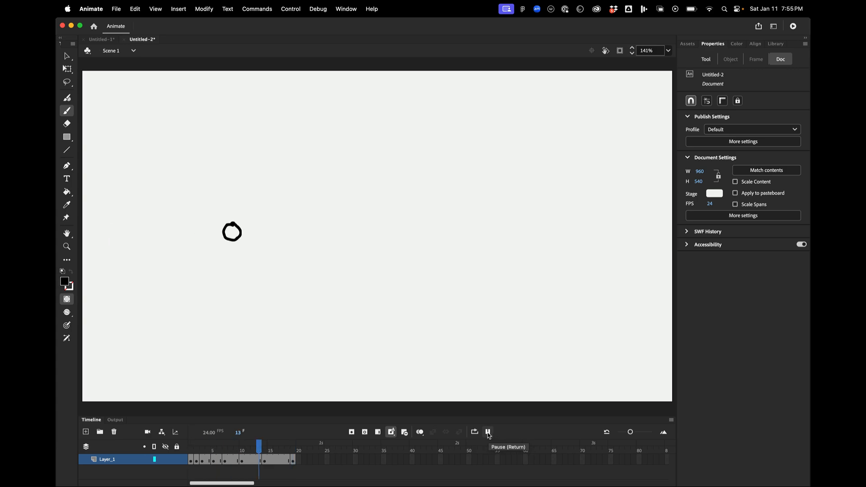
left_click(494, 434)
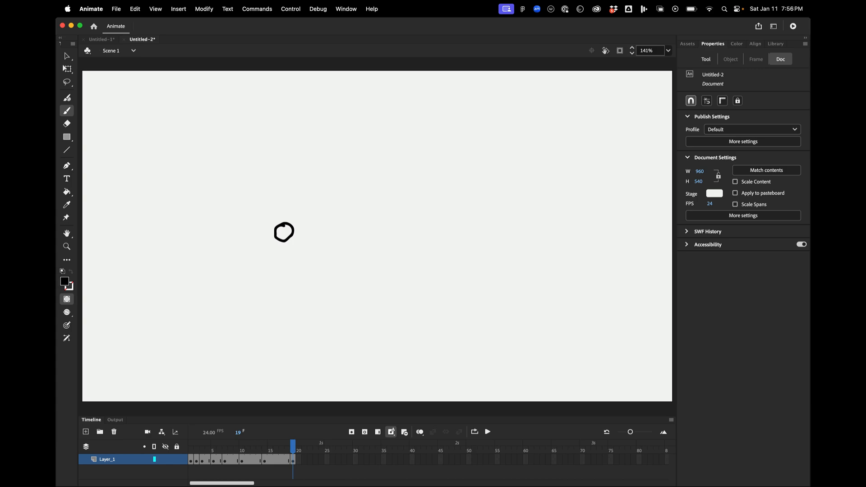
Remove all of Layer_1's animation frames from the timeline and select frame 1.
left_click_drag(293, 446, 190, 447)
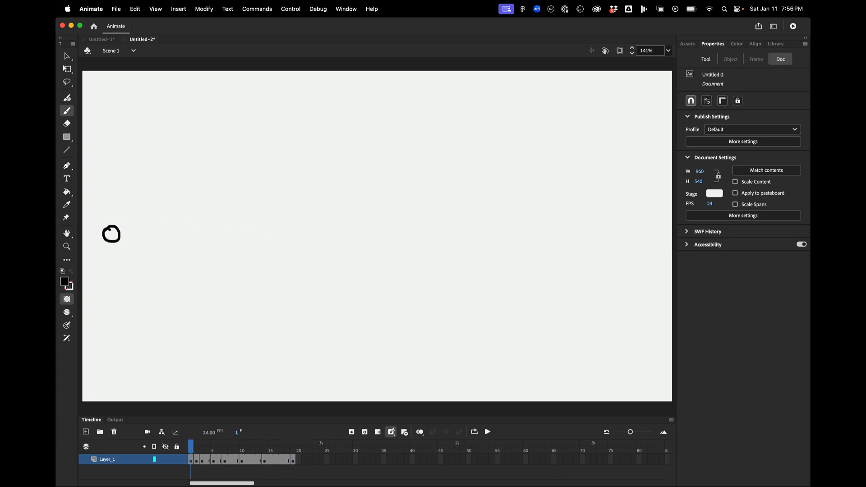
left_click_drag(315, 460, 186, 468)
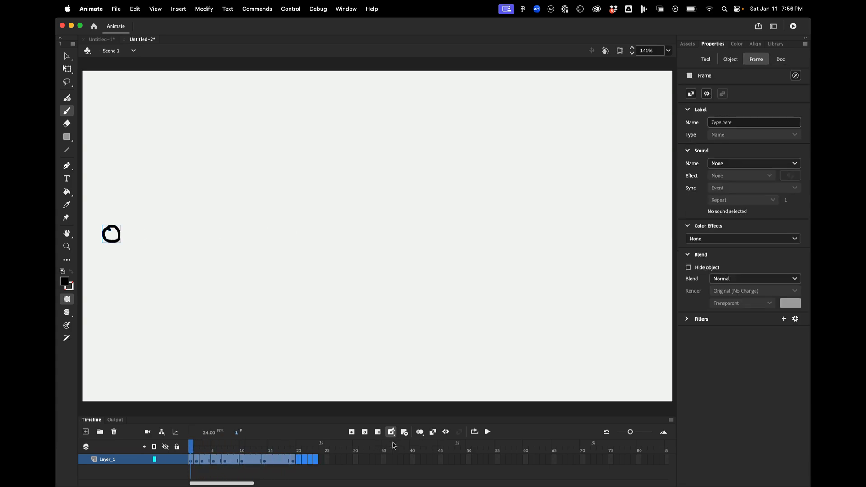
left_click(405, 432)
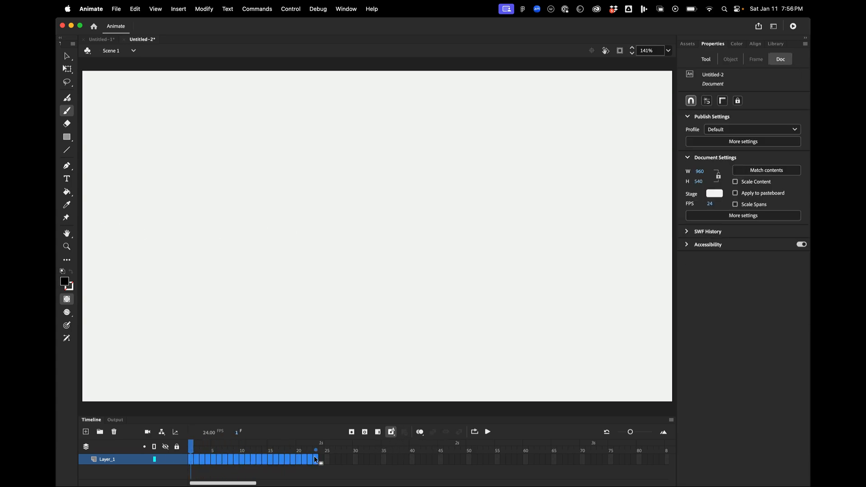
left_click(193, 461)
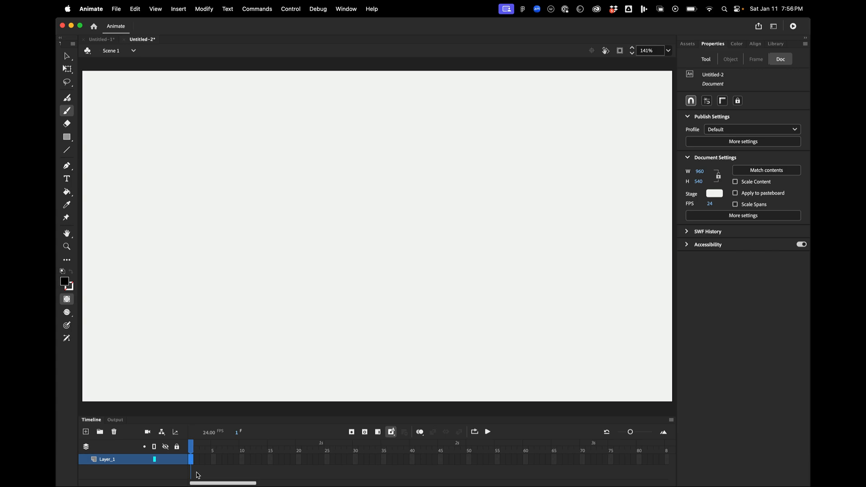
On a blank keyframe at frame 1, draw a horizontal line with vertical ticks crowded at both ends and wider apart in the middle.
left_click(365, 433)
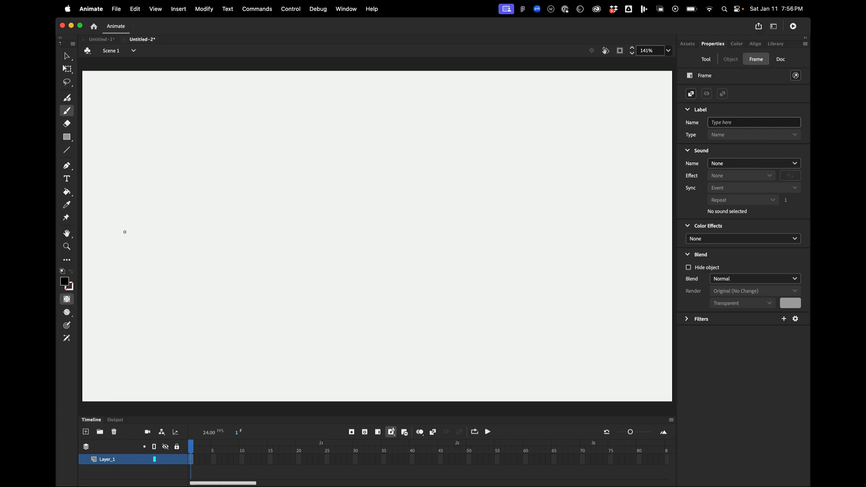
left_click_drag(144, 228, 382, 226)
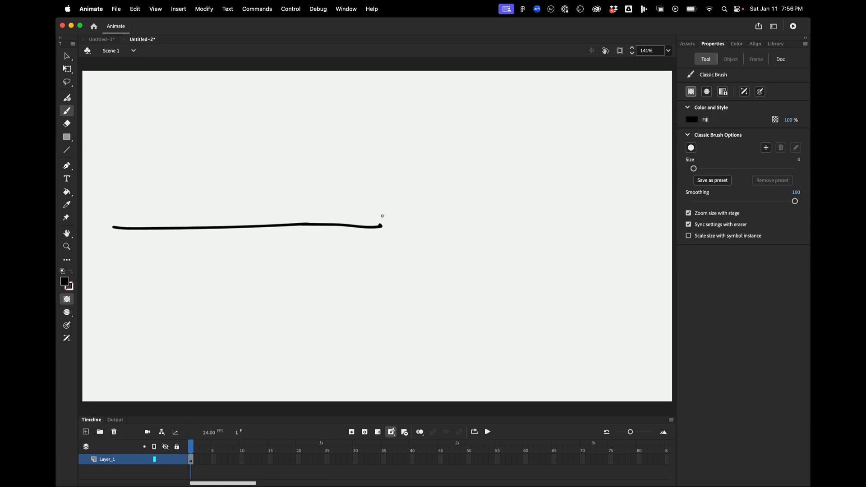
left_click_drag(382, 216, 383, 232)
left_click_drag(112, 216, 112, 236)
mouse_move(116, 216)
left_mouse_down()
mouse_move(117, 236)
mouse_move(151, 237)
left_mouse_up()
left_click_drag(186, 215, 187, 239)
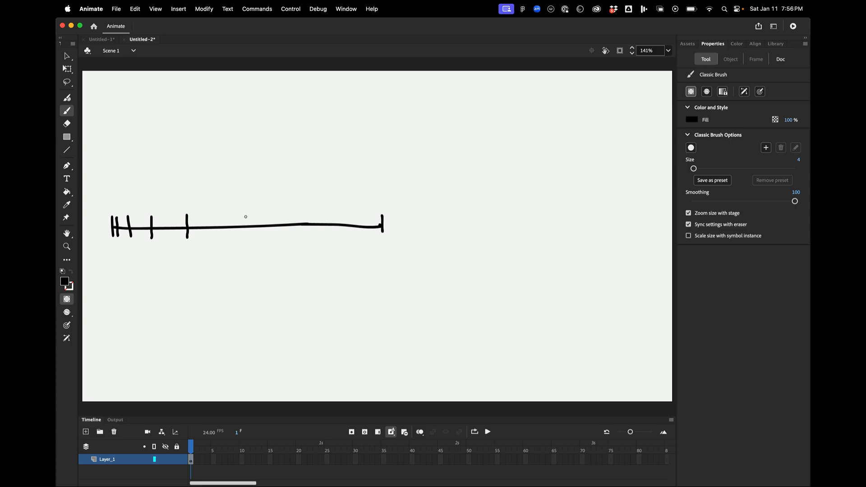
left_click_drag(250, 212, 248, 238)
mouse_move(305, 212)
left_mouse_down()
mouse_move(305, 232)
mouse_move(341, 234)
mouse_move(358, 211)
mouse_move(362, 237)
mouse_move(371, 218)
mouse_move(372, 235)
mouse_move(379, 215)
mouse_move(380, 234)
left_mouse_up()
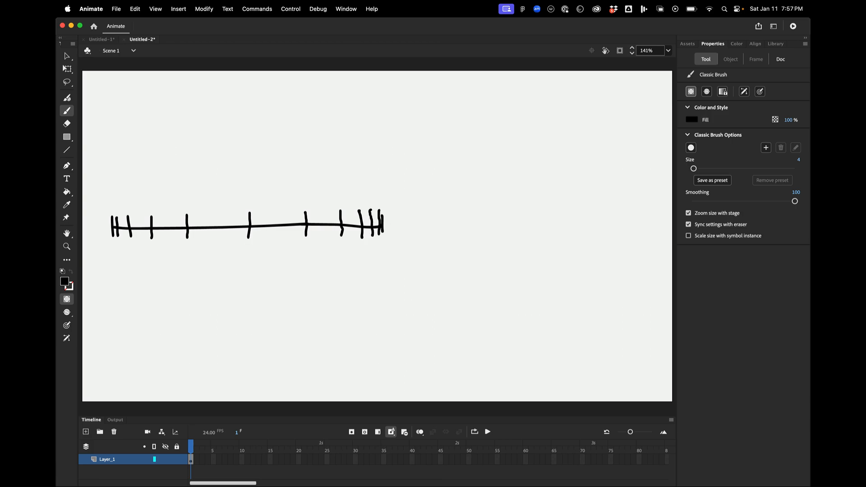
Handwrite the numbers 1 to 10 above the chart's ticks, starting at the first tick.
mouse_move(107, 198)
left_mouse_down()
mouse_move(123, 209)
mouse_move(185, 209)
left_mouse_up()
left_click_drag(187, 200, 191, 200)
left_click_drag(251, 199, 249, 207)
mouse_move(300, 199)
left_mouse_down()
mouse_move(302, 207)
mouse_move(369, 204)
left_mouse_up()
left_click_drag(373, 195, 372, 196)
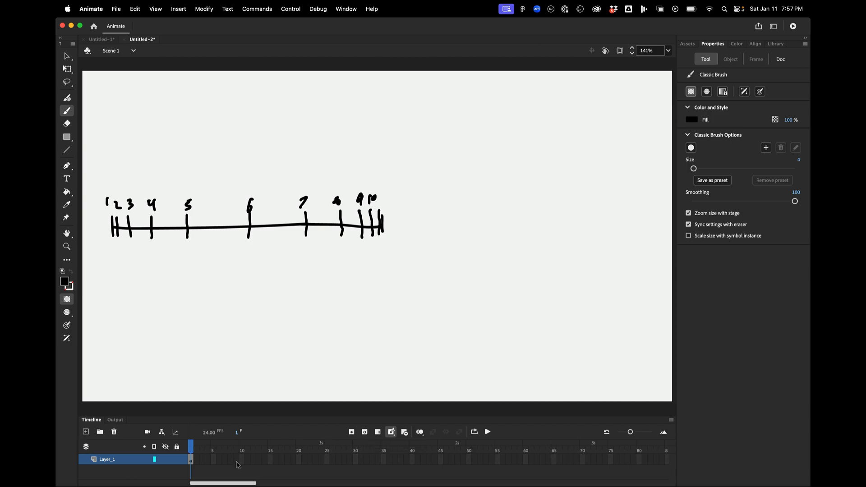
Extend the numbered spacing chart on Layer_1 so it holds through frame 15.
left_click(190, 461)
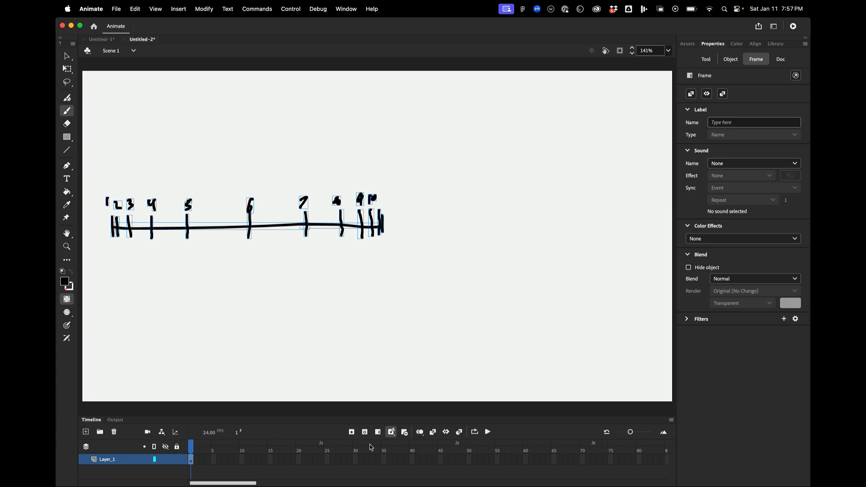
left_click(379, 433)
left_click(378, 432)
left_click(378, 432)
left_click(378, 431)
left_click(378, 432)
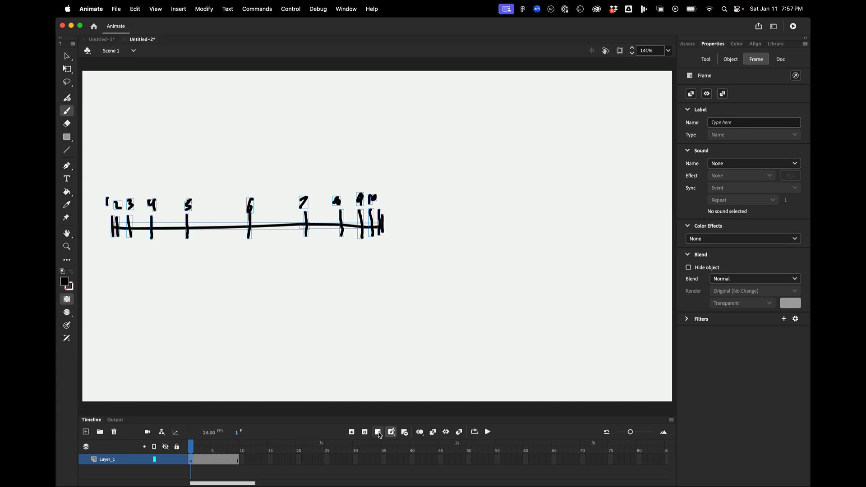
left_click(378, 432)
left_click(378, 431)
left_click(378, 432)
left_click(379, 432)
left_click(378, 432)
left_click(378, 432)
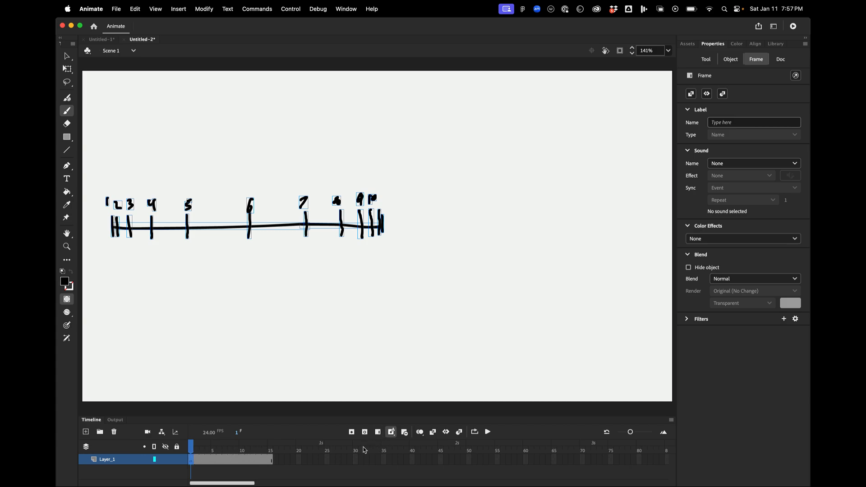
Add a new layer above a locked Layer_1 and remove the new layer's frames 2 to 15, returning to frame 1.
left_click(85, 431)
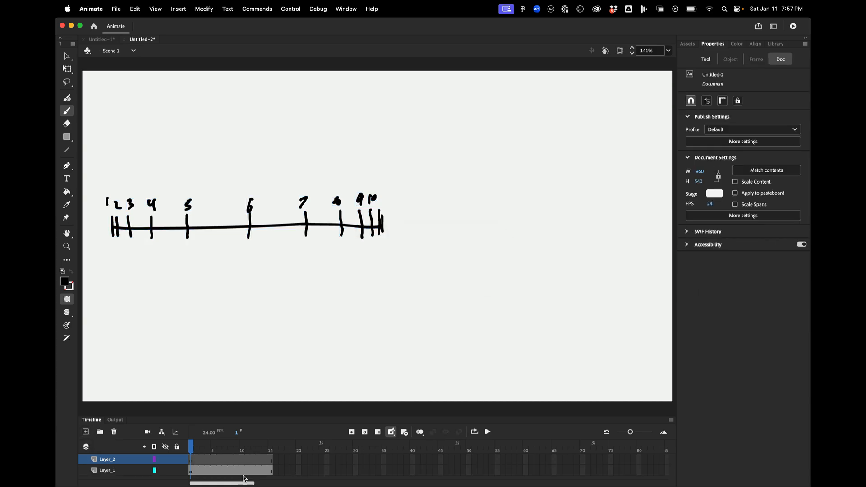
left_click(177, 470)
left_click_drag(253, 461, 196, 460)
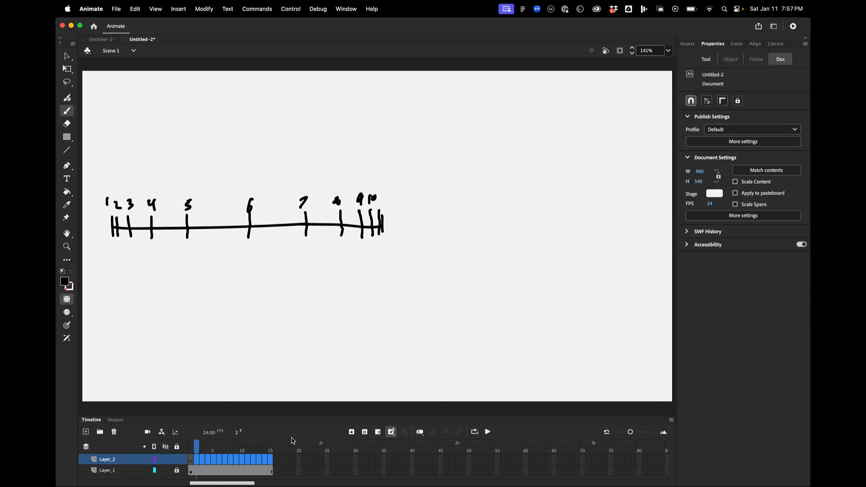
left_click(191, 447)
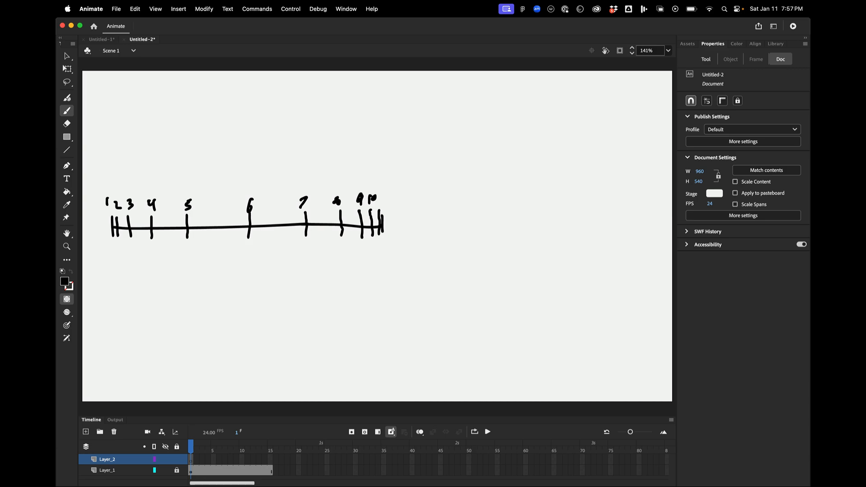
With onion skinning enabled, draw circles on ticks 1 to 5 in Layer_2's frame 1 and undo all but the first.
left_click(419, 431)
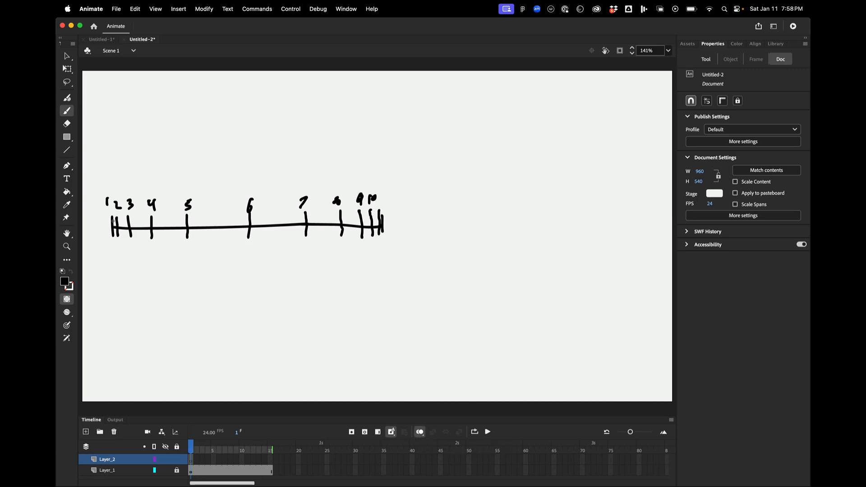
mouse_move(113, 220)
left_mouse_down()
mouse_move(110, 232)
mouse_move(121, 221)
mouse_move(112, 222)
mouse_move(125, 226)
mouse_move(120, 218)
mouse_move(140, 222)
mouse_move(130, 220)
mouse_move(148, 235)
mouse_move(161, 225)
mouse_move(154, 220)
mouse_move(196, 232)
mouse_move(189, 221)
left_mouse_up()
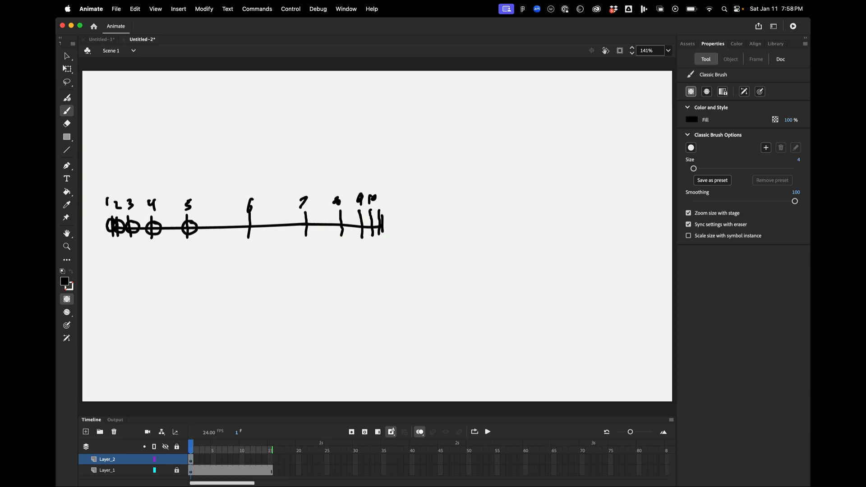
key("super+z")
key("super+z")
key("super+z")
key("super+z")
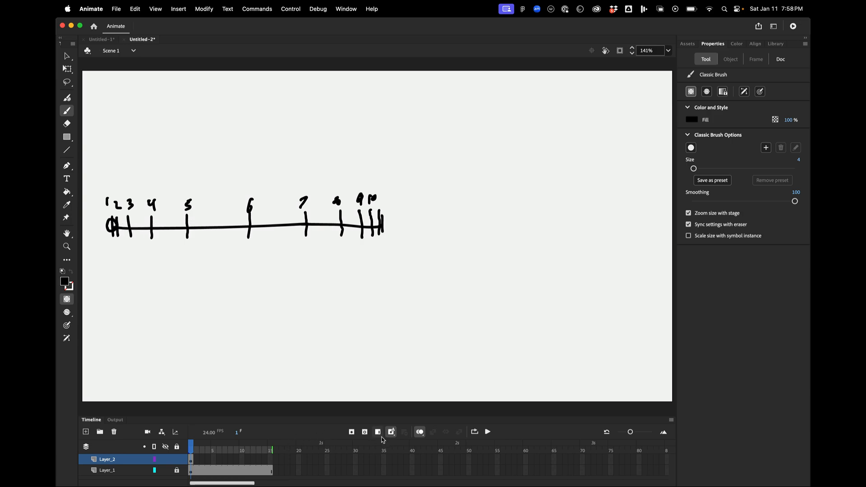
Insert blank keyframes at frames 2 to 6 on Layer_2 and draw one circle per frame on ticks 2 to 6.
left_click(365, 433)
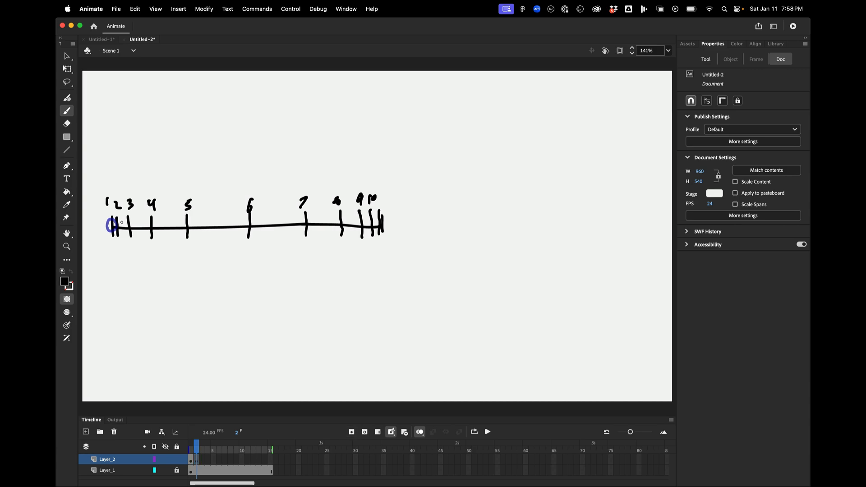
mouse_move(121, 222)
left_mouse_down()
mouse_move(125, 229)
mouse_move(133, 220)
mouse_move(125, 232)
mouse_move(136, 219)
mouse_move(154, 219)
mouse_move(145, 226)
mouse_move(158, 232)
mouse_move(157, 220)
left_mouse_up()
left_click(369, 432)
left_click(364, 432)
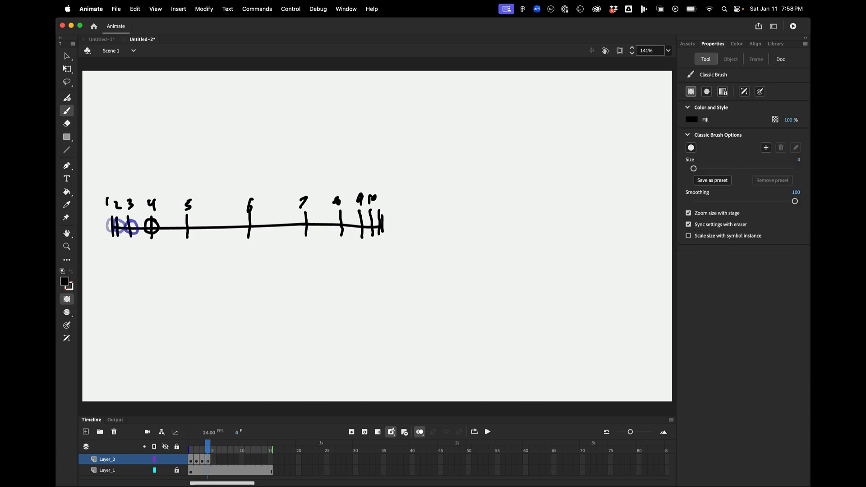
left_click(364, 432)
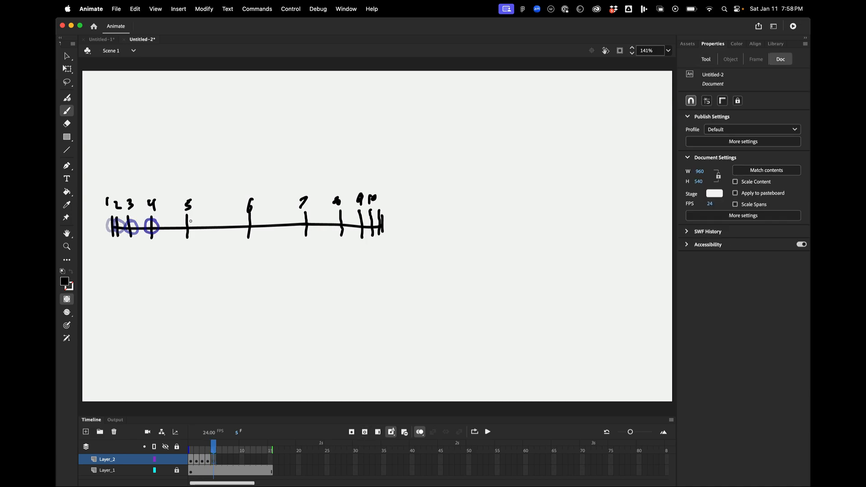
mouse_move(190, 220)
left_mouse_down()
mouse_move(181, 220)
mouse_move(187, 231)
mouse_move(196, 226)
mouse_move(177, 225)
left_mouse_up()
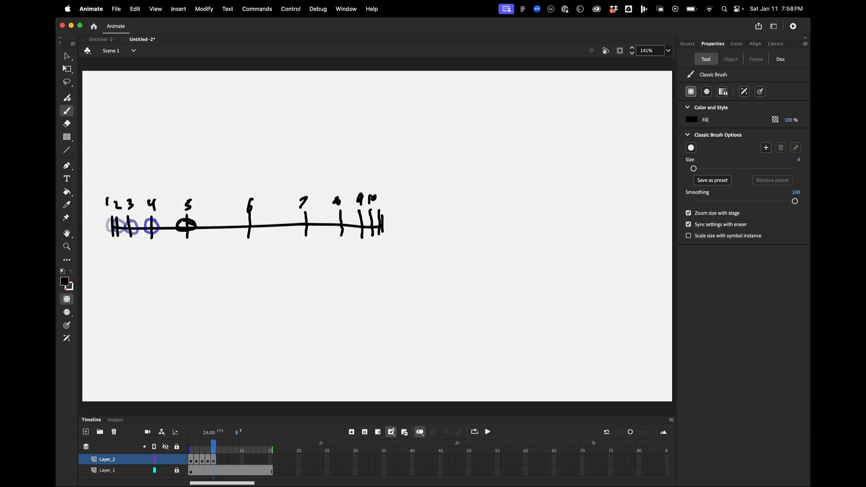
left_click(365, 432)
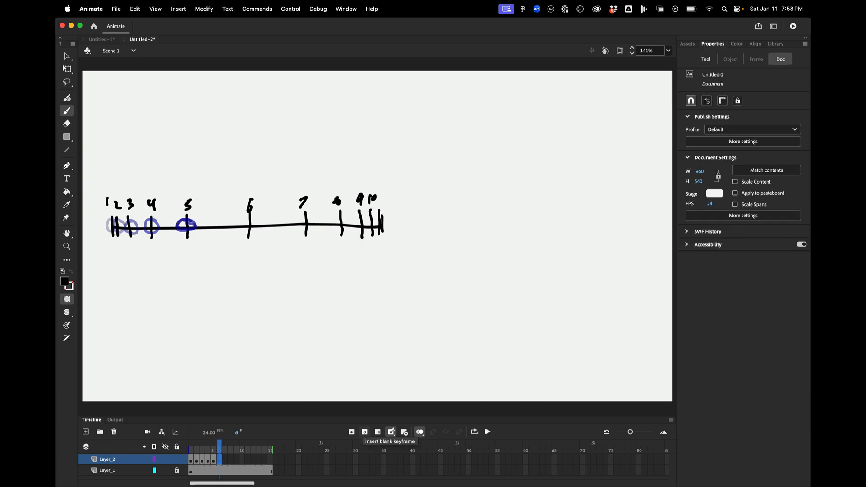
mouse_move(254, 222)
left_mouse_down()
mouse_move(239, 222)
mouse_move(248, 231)
mouse_move(254, 220)
left_mouse_up()
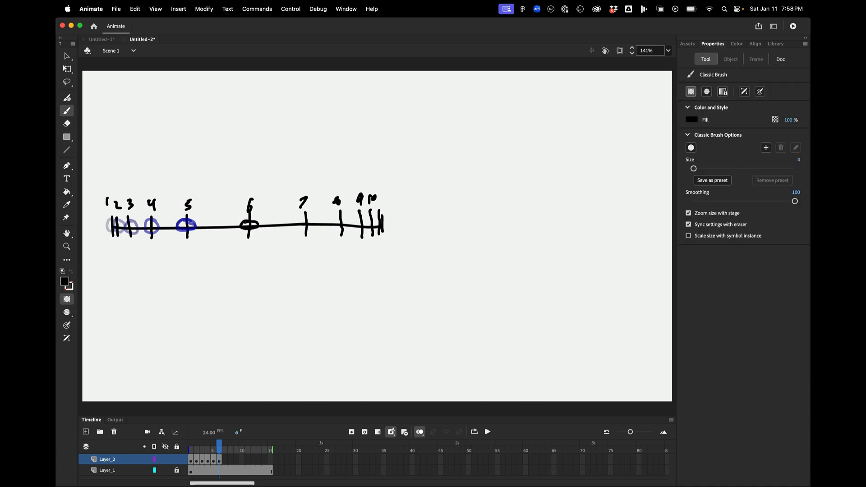
Continue with blank keyframes at frames 7 to 12, drawing one circle per frame from tick 7 to the line's end.
left_click(365, 432)
mouse_move(303, 218)
left_mouse_down()
mouse_move(304, 229)
mouse_move(316, 223)
mouse_move(308, 216)
mouse_move(343, 216)
mouse_move(337, 224)
mouse_move(345, 231)
mouse_move(347, 219)
mouse_move(364, 231)
mouse_move(363, 216)
mouse_move(385, 232)
mouse_move(382, 219)
left_mouse_up()
left_click(365, 433)
left_click(365, 433)
left_click(366, 432)
left_click(365, 432)
left_click(355, 432)
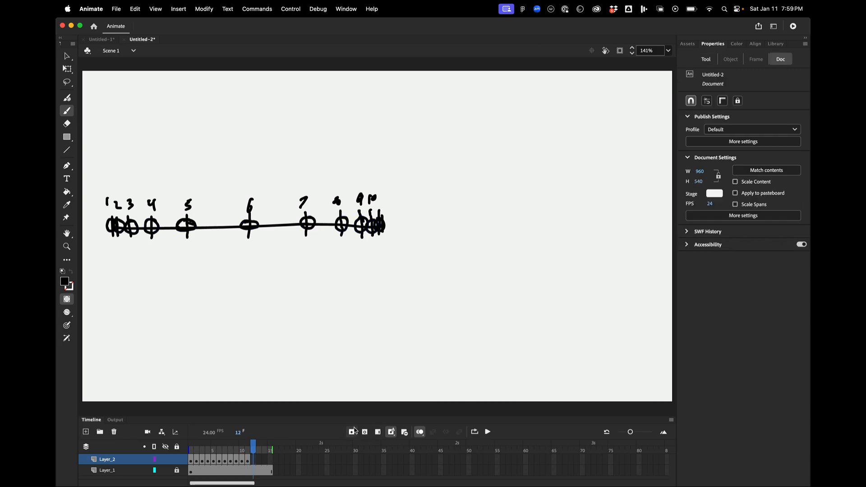
left_click_drag(383, 233, 383, 218)
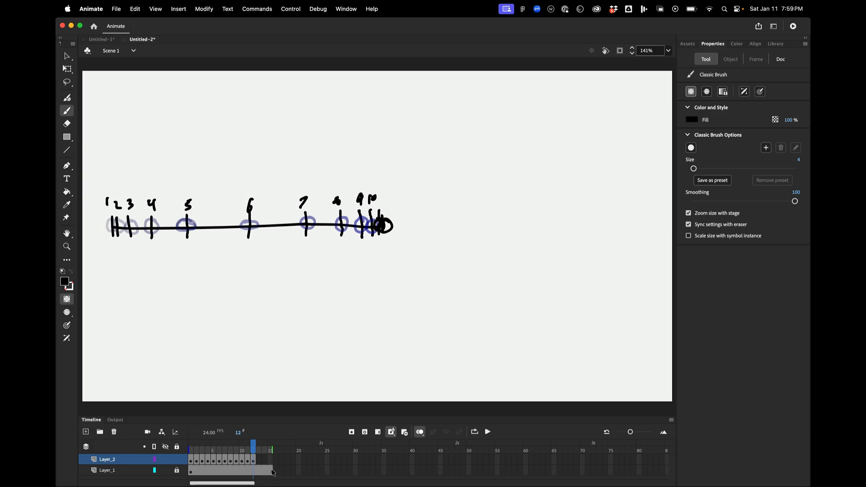
Remove frames 13 to 15 from Layer_1 and hide the layer with the spacing chart.
left_click_drag(272, 474, 259, 473)
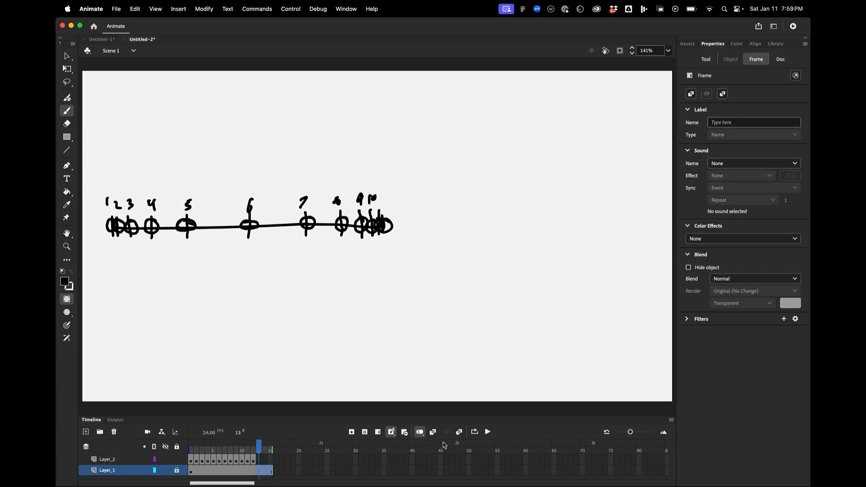
left_click(405, 434)
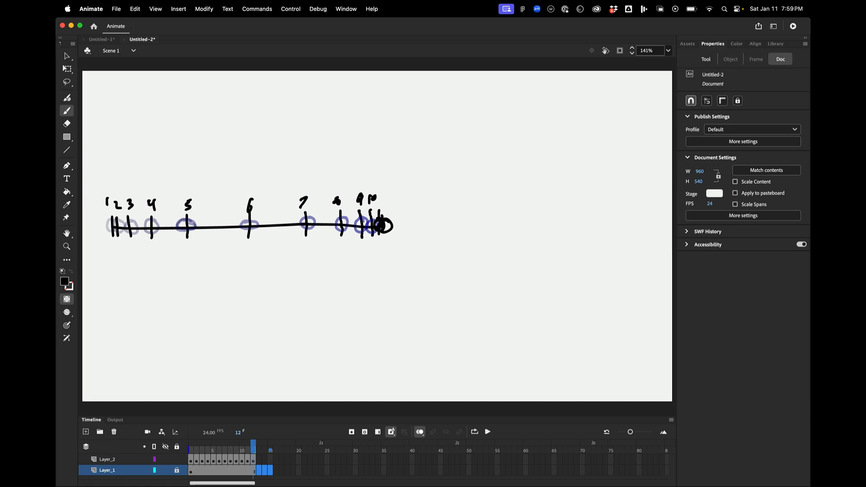
left_click(165, 470)
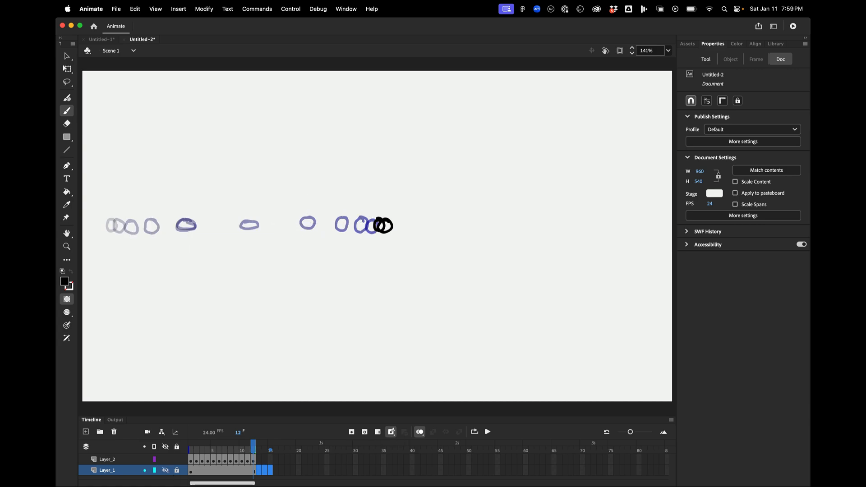
Turn off onion skinning and play back the circle animation several times to examine its acceleration and slowdown.
left_click(423, 434)
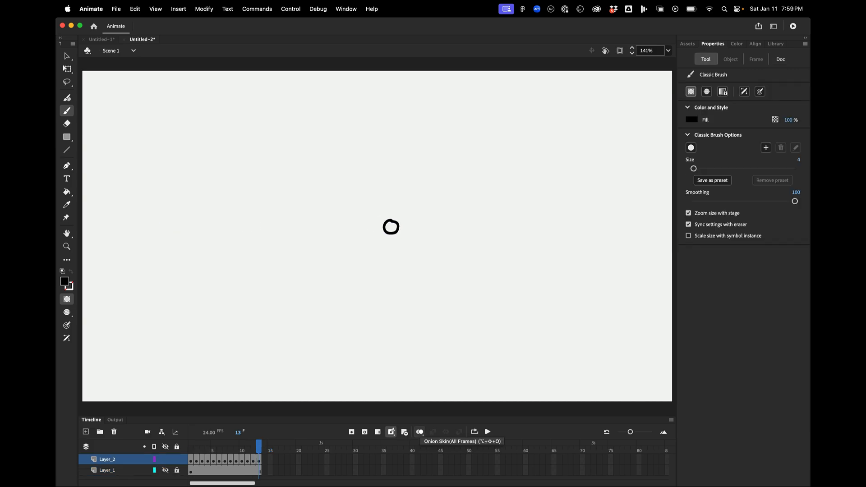
left_click(489, 434)
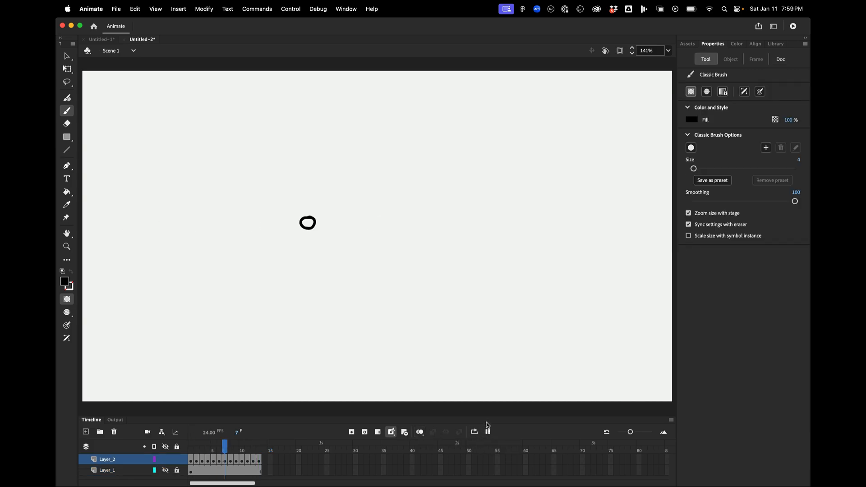
left_click(488, 433)
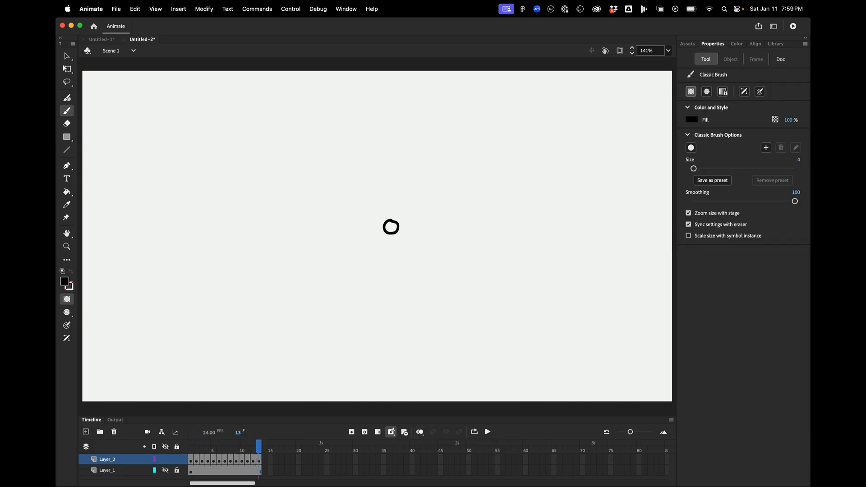
left_click(488, 432)
left_click(489, 433)
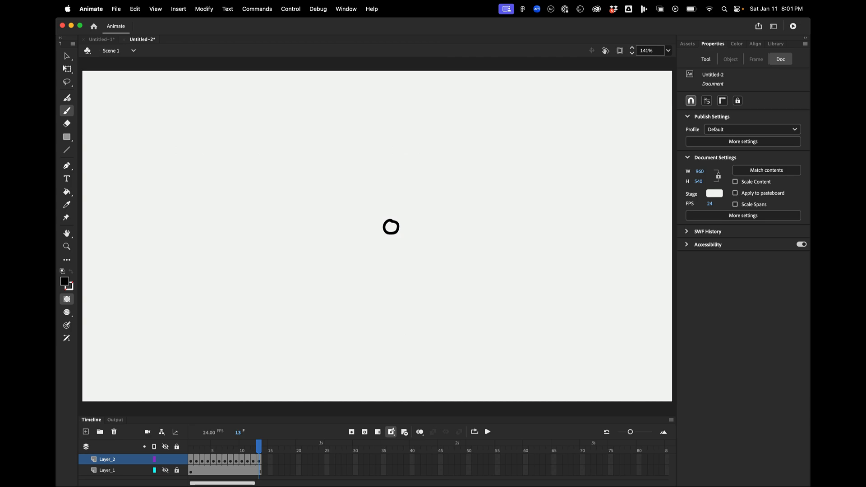
Remove all of Layer_2's frames and Layer_1's frames after frame 1, and select the Classic Brush.
mouse_move(388, 485)
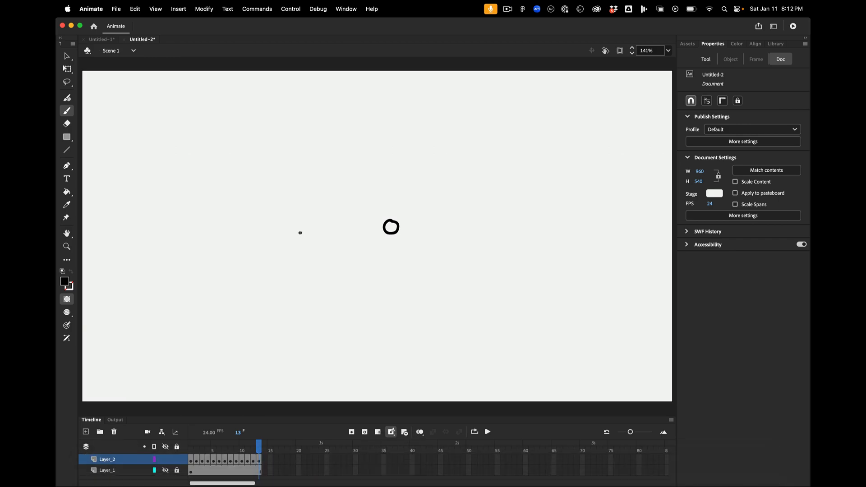
left_click(300, 233)
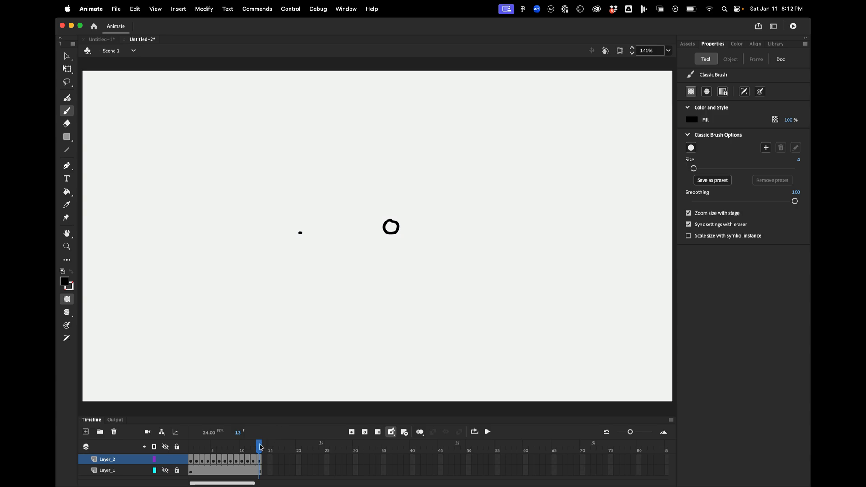
left_click_drag(259, 444, 190, 447)
left_click_drag(276, 470, 197, 459)
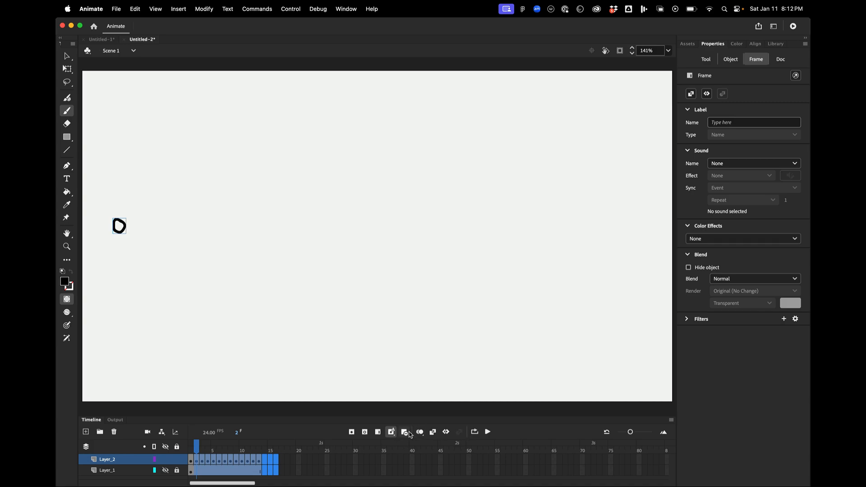
left_click(404, 431)
key("shift+F5")
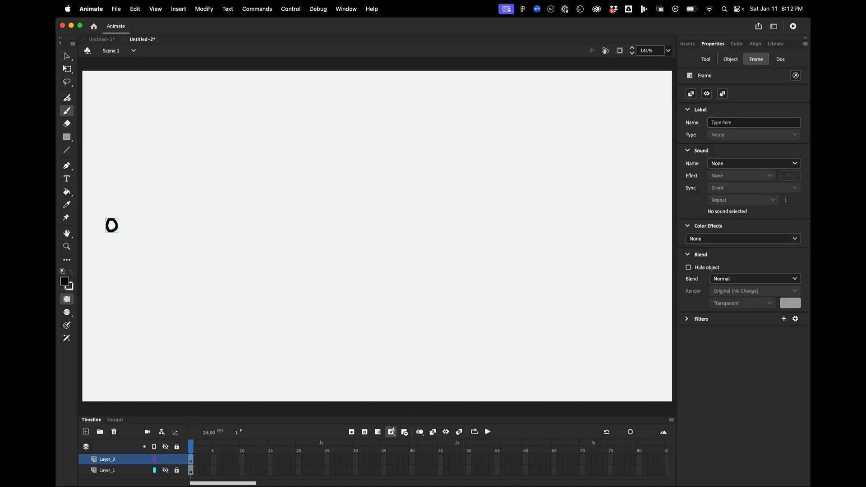
left_click(405, 431)
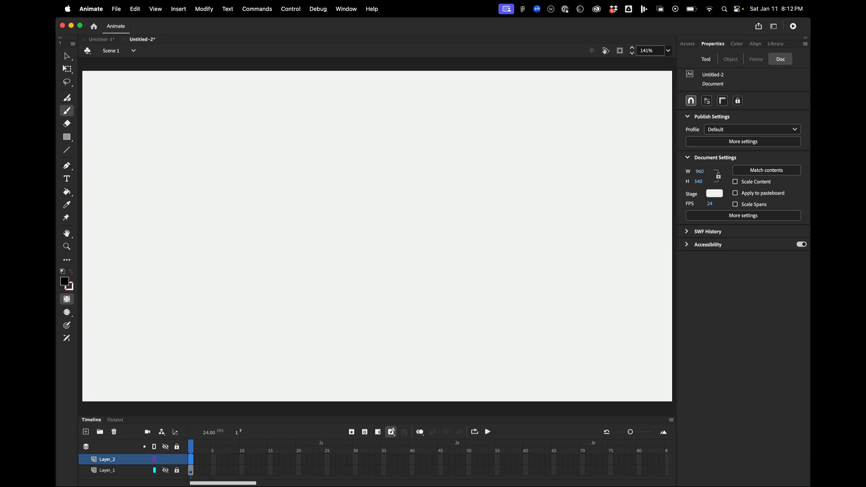
left_click(68, 113)
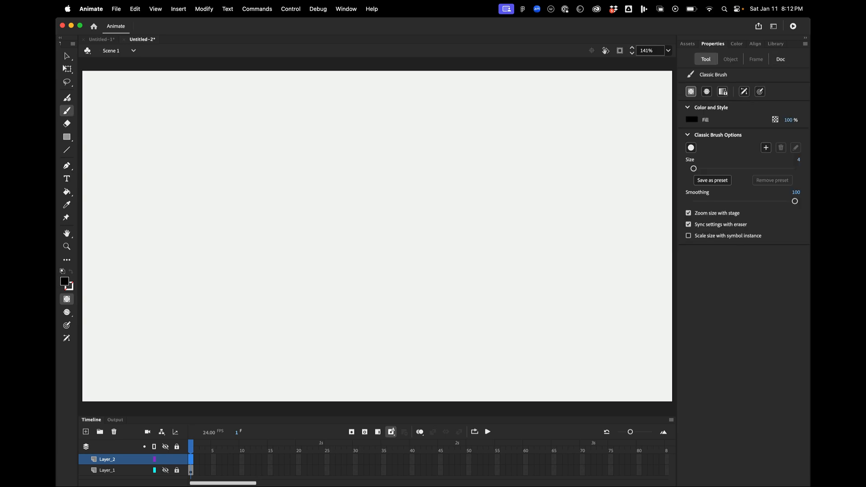
Set the Classic Brush size to 8 and paint a dot left of the stage's centre in frame 1 of Layer_2.
left_click(798, 161)
type("8")
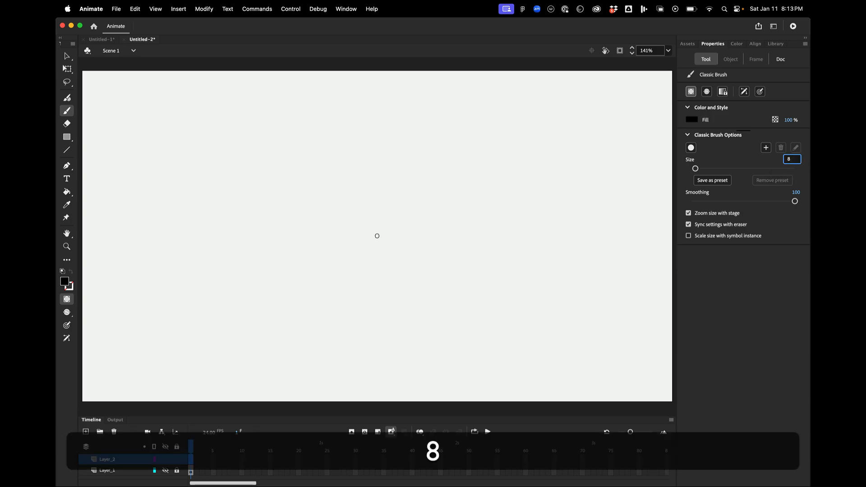
left_click(203, 237)
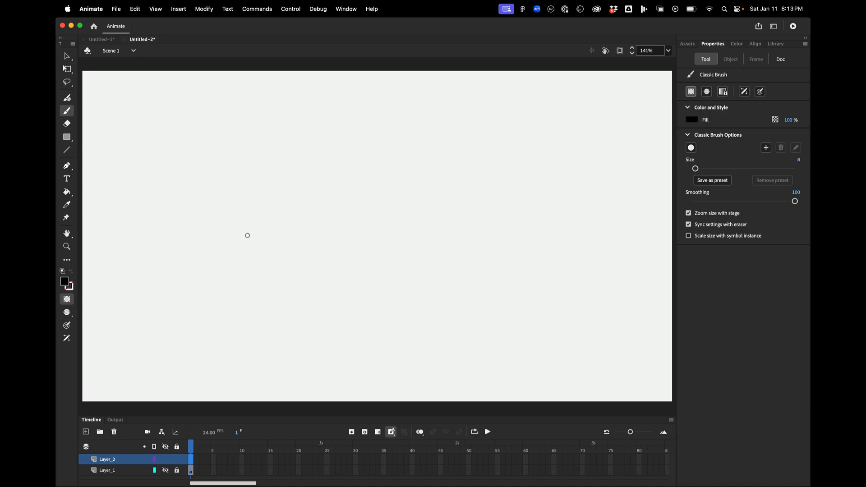
left_click(250, 237)
left_click(292, 237)
left_click(320, 233)
left_click(373, 223)
left_click(411, 206)
key("super+z")
Delete the hidden Layer_1 and keep only Layer_2 with the painted dot.
left_click(191, 459)
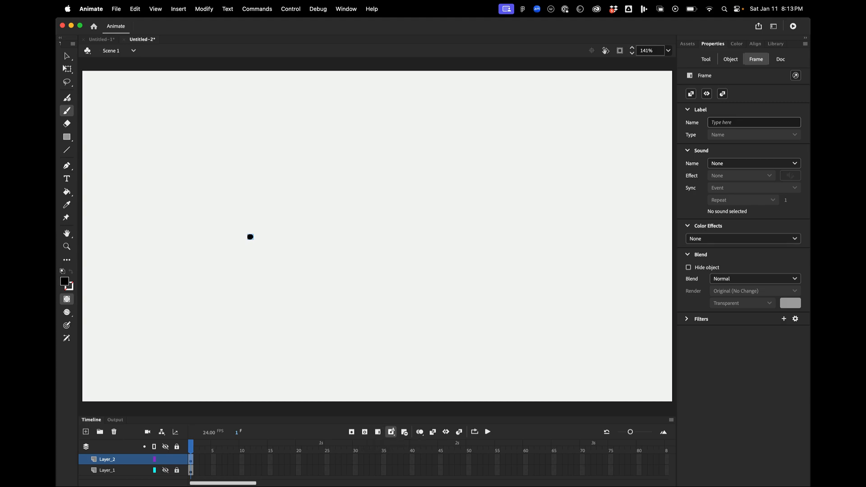
left_click(110, 472)
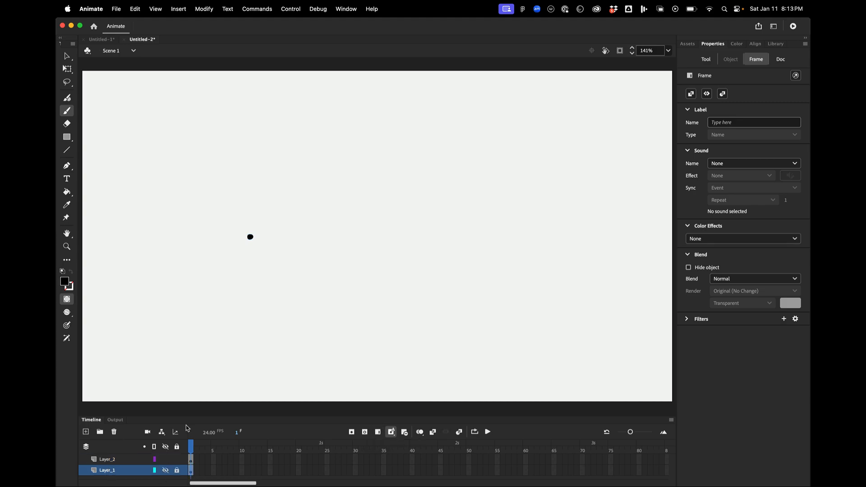
left_click(114, 431)
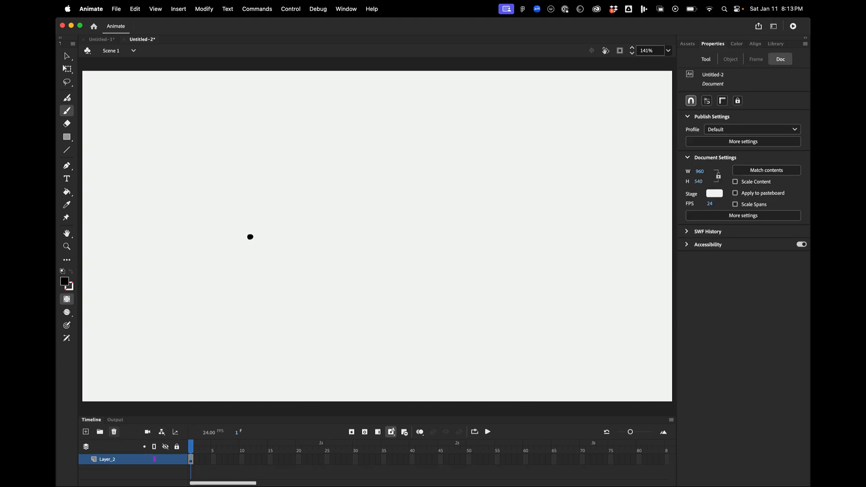
Turn on onion skinning and add blank keyframes at frames 2 to 4, painting one dot per frame along a gently rising curve with widening gaps.
left_click(366, 434)
left_click(422, 434)
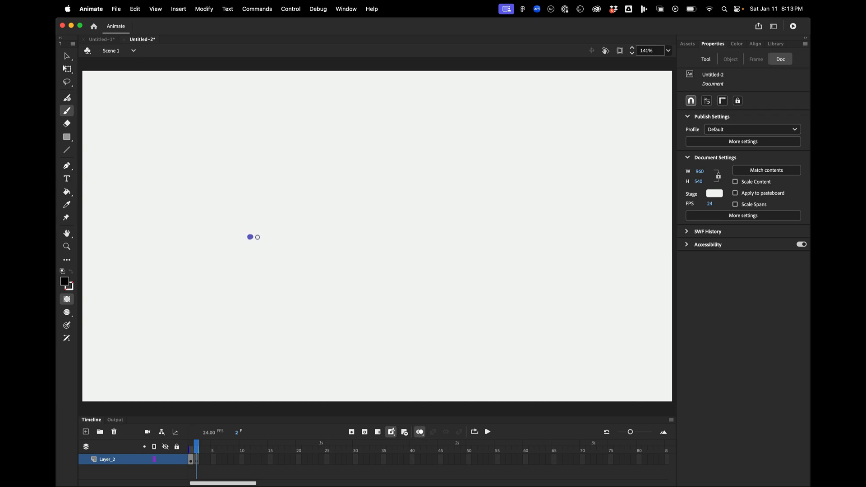
left_click(257, 236)
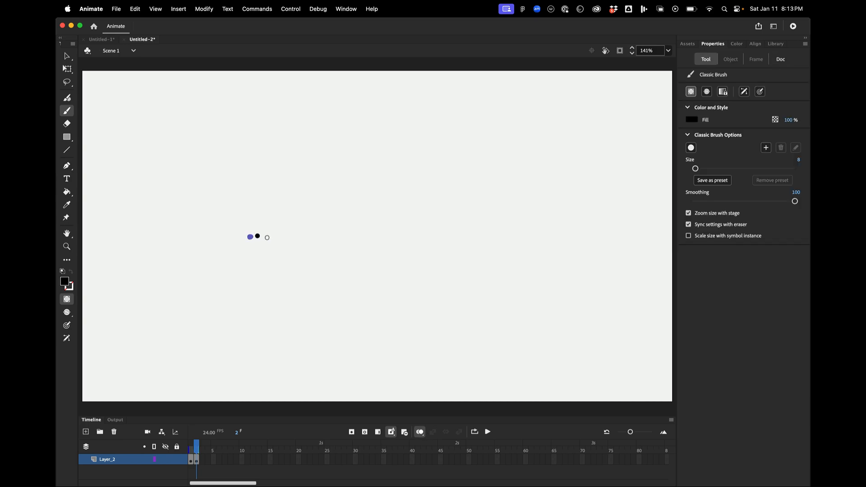
left_click(364, 432)
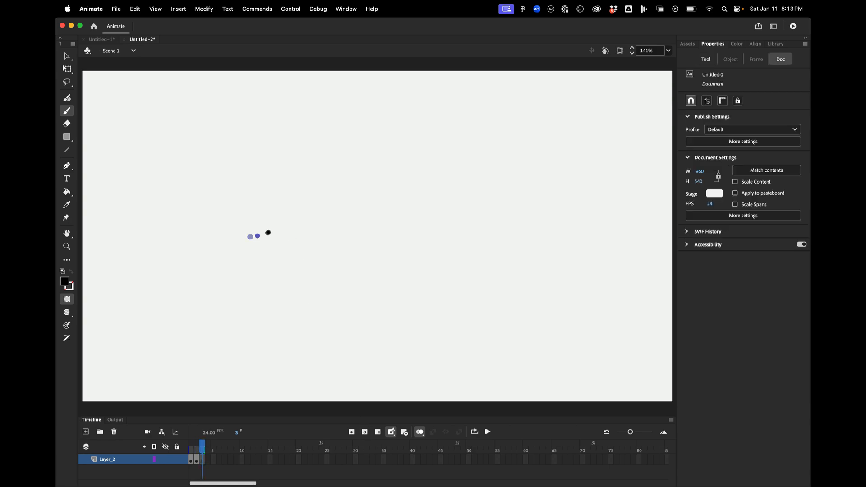
left_click(268, 233)
left_click(364, 432)
left_click(283, 224)
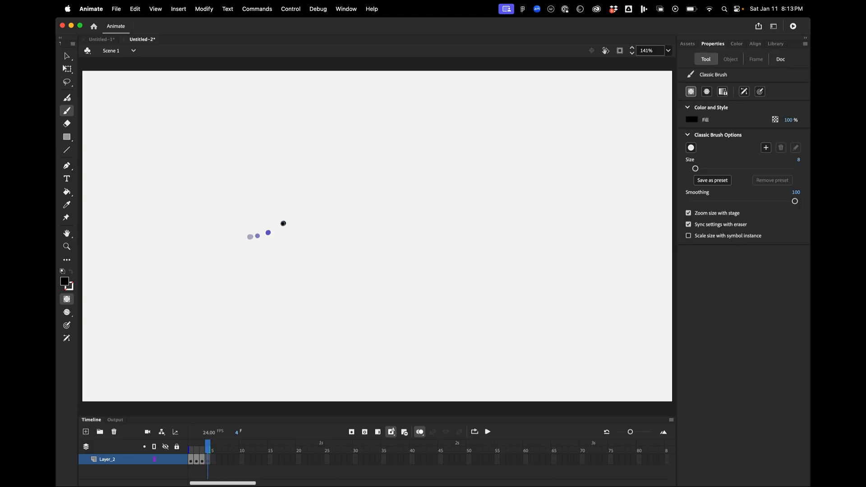
Add blank keyframes at frames 5 to 8, painting one dot per frame up the steep part of the curve with gaps narrowing towards its top.
left_click(365, 432)
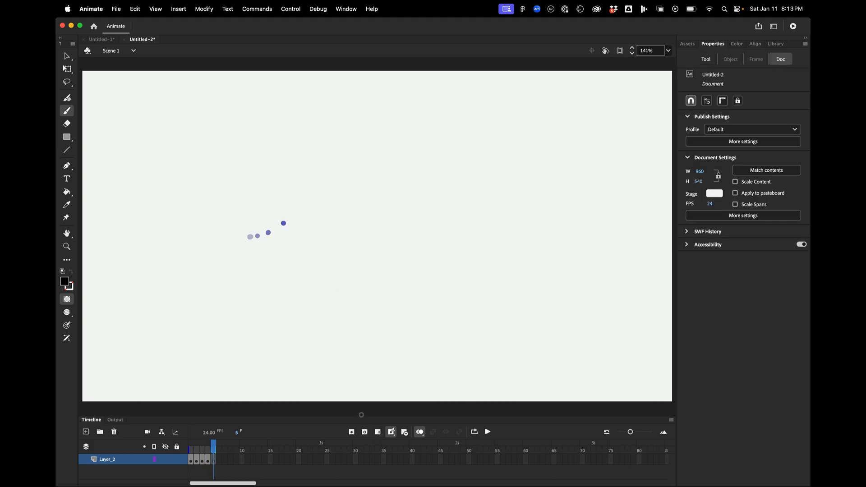
left_click(302, 197)
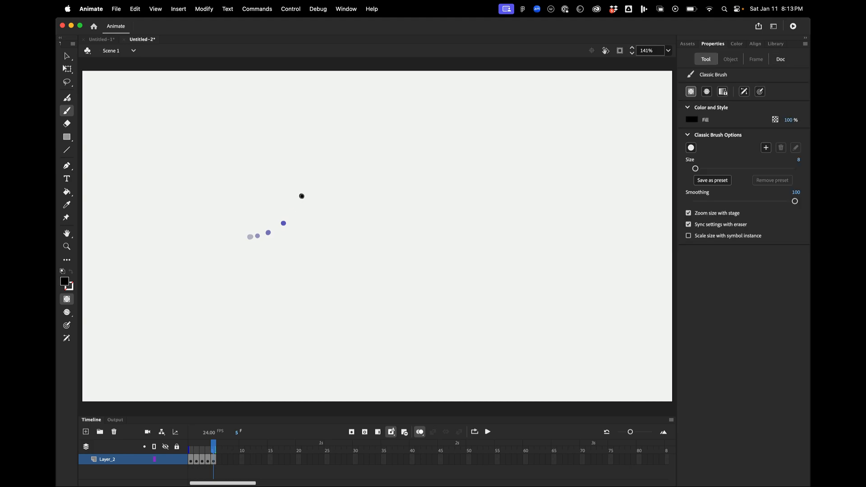
left_click(364, 432)
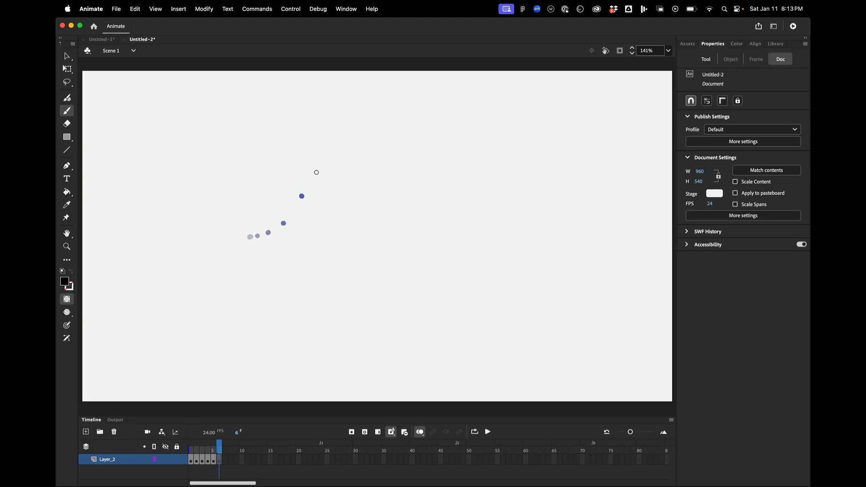
left_click(316, 172)
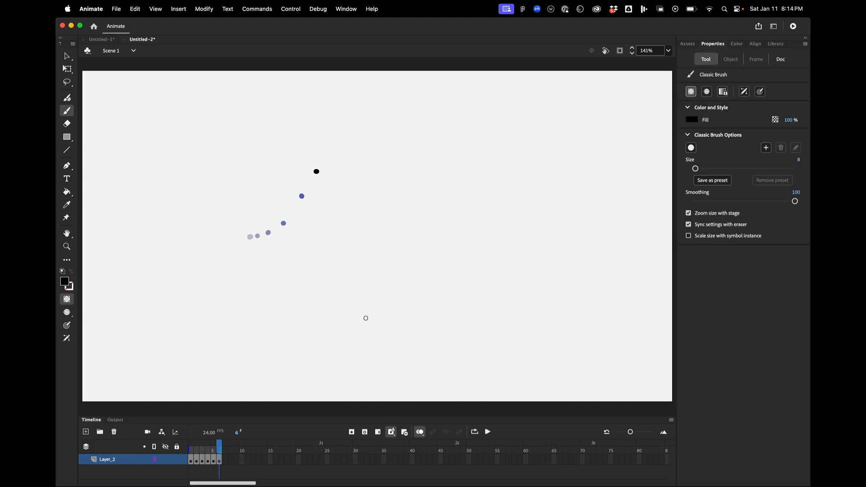
left_click(365, 431)
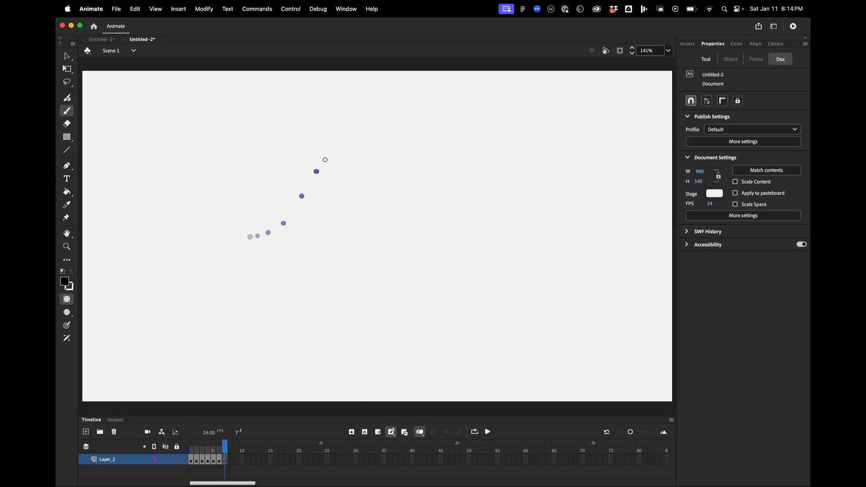
left_click(329, 155)
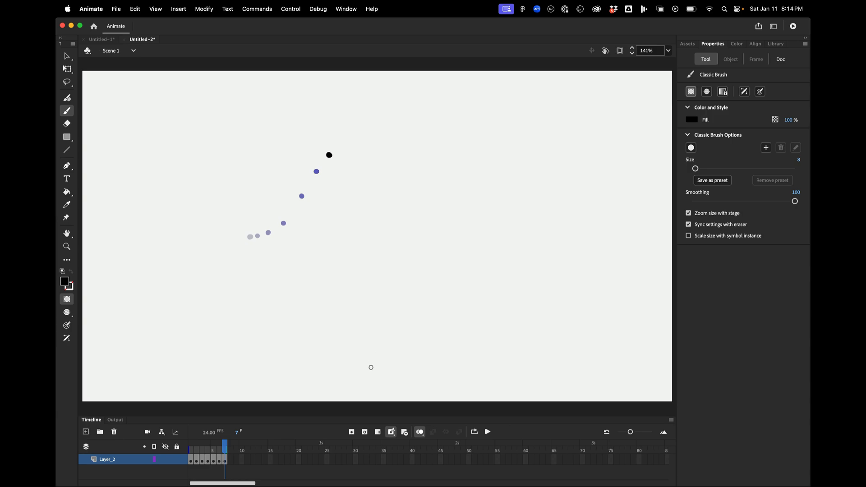
left_click(365, 432)
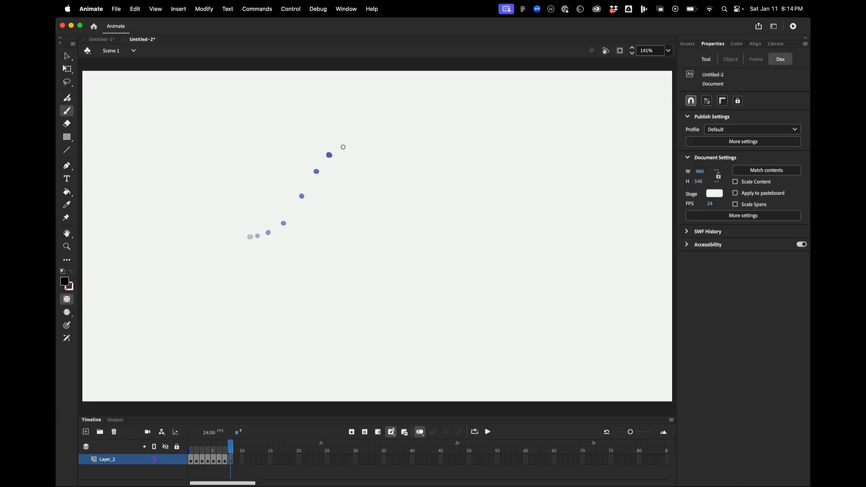
left_click(342, 147)
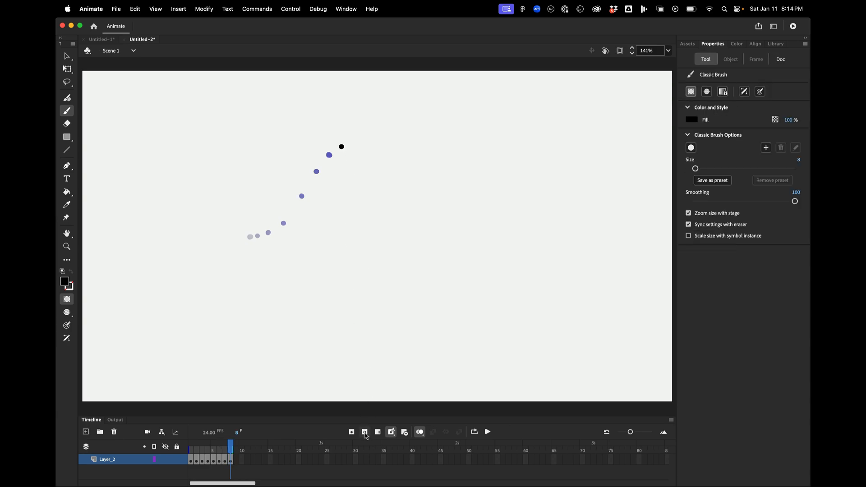
Add blank keyframes at frames 9 to 12, painting one dot per frame with ever closer spacing as the curve levels off.
left_click(364, 431)
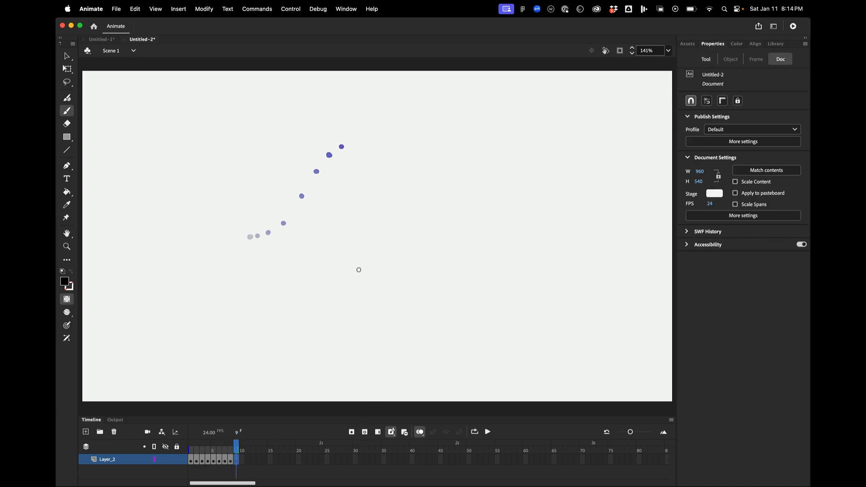
left_click(352, 144)
left_click(365, 432)
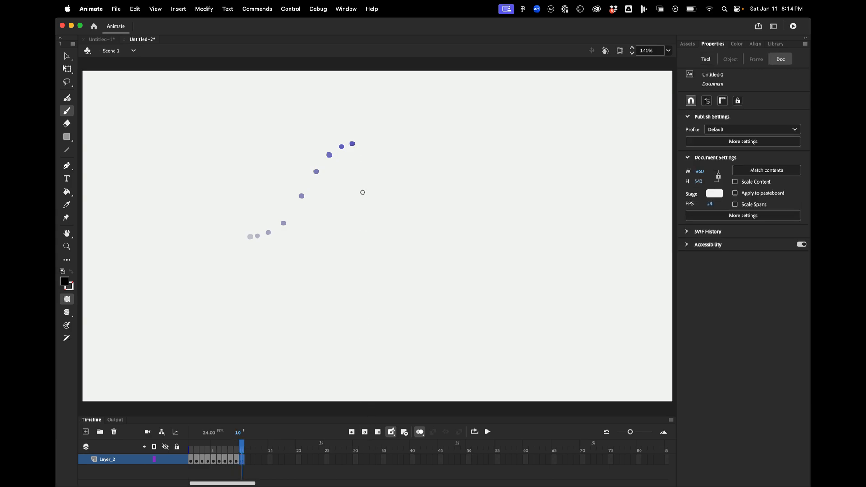
left_click(360, 143)
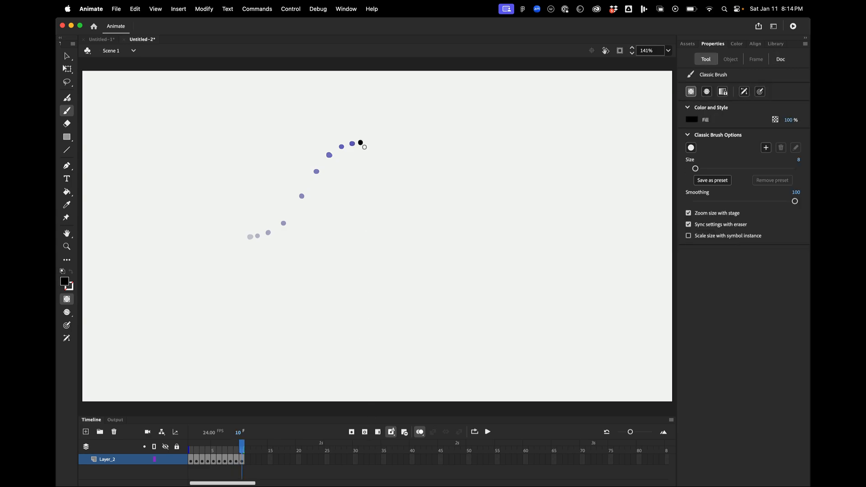
left_click(365, 432)
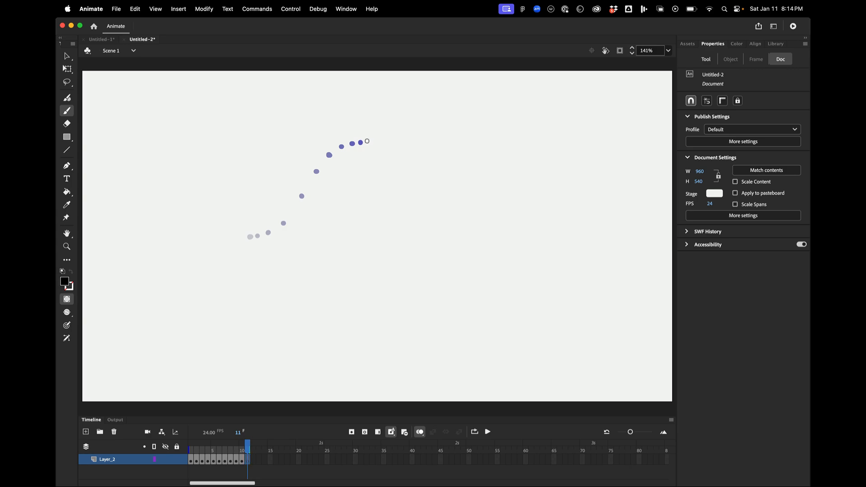
left_click(367, 143)
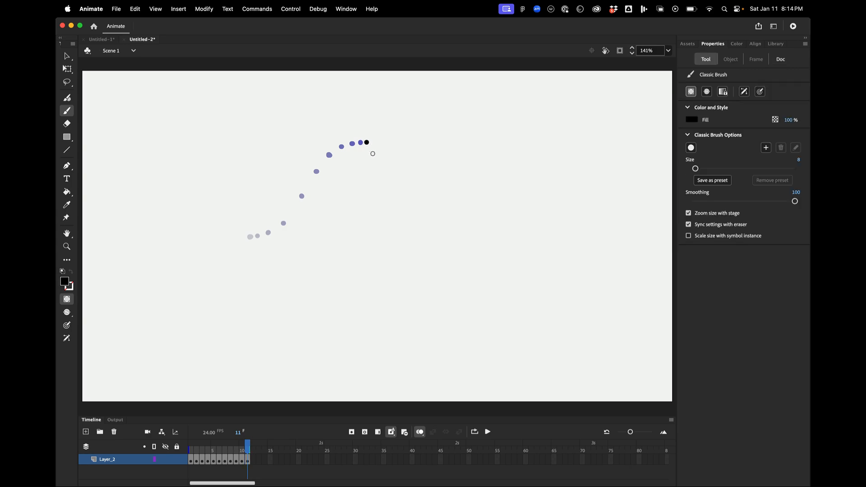
left_click(365, 432)
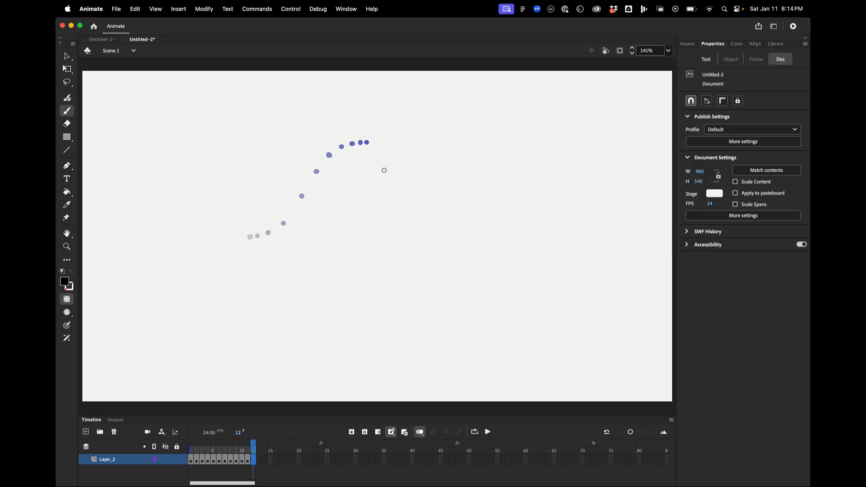
left_click(371, 142)
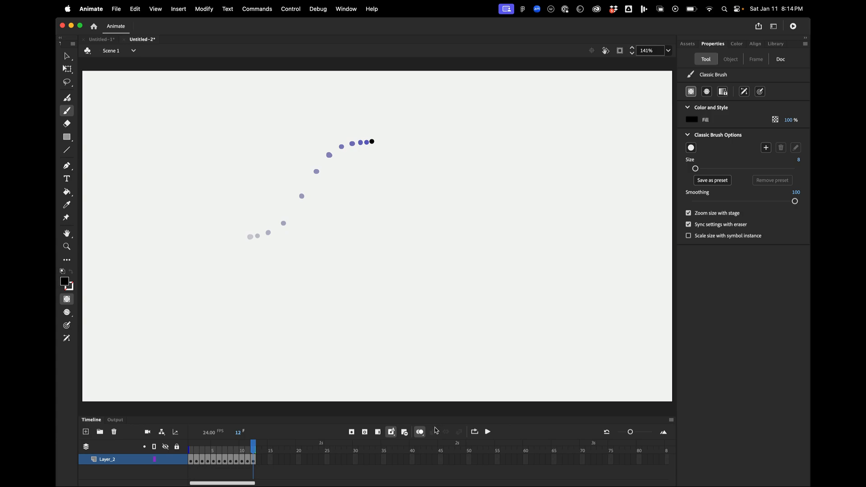
Play back the dot animation with onion skinning off to examine its easing, and turn onion skinning on again.
left_click(420, 432)
left_click(488, 431)
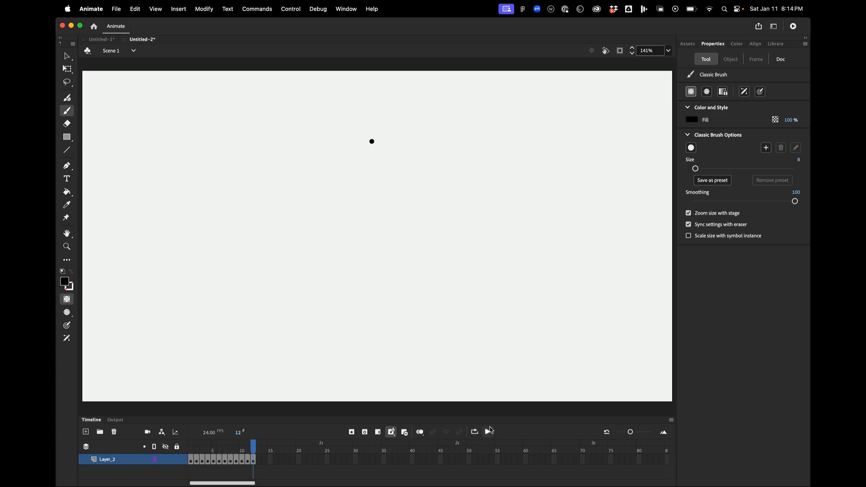
left_click(420, 432)
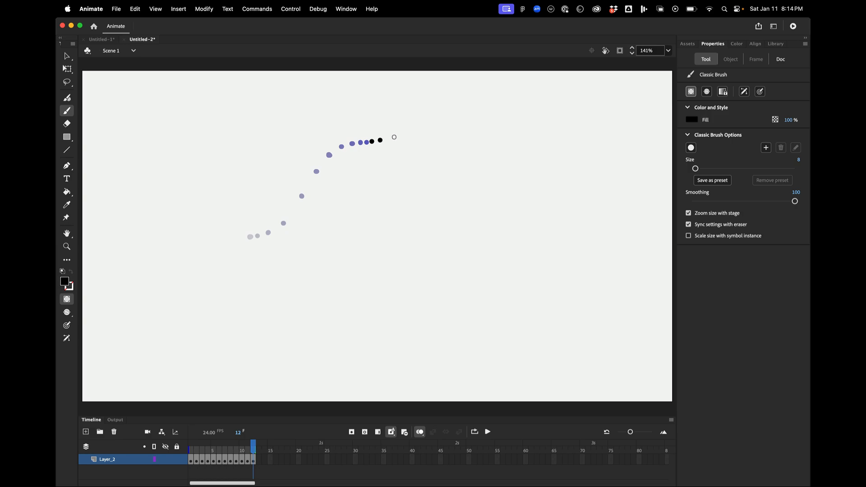
Try continuing the path with extra marks beyond the last dot in frame 12, undo them, and replay the animation.
left_click_drag(389, 138, 407, 134)
key("super+z")
left_click(488, 432)
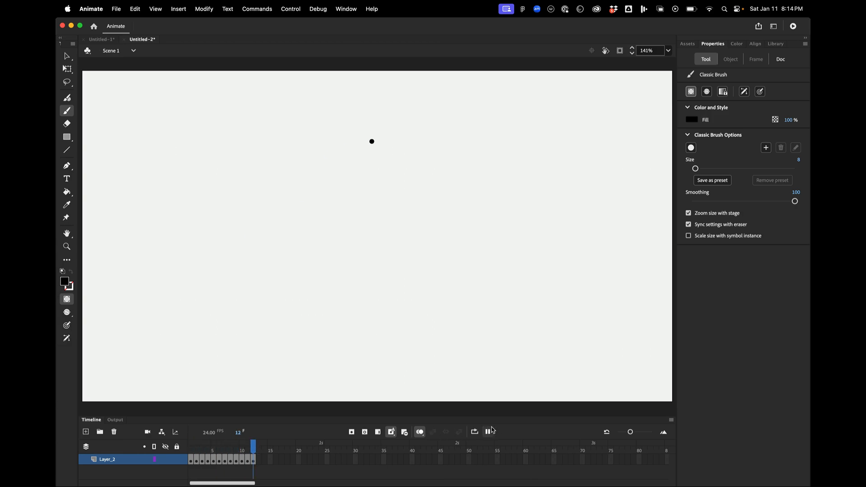
left_click(488, 432)
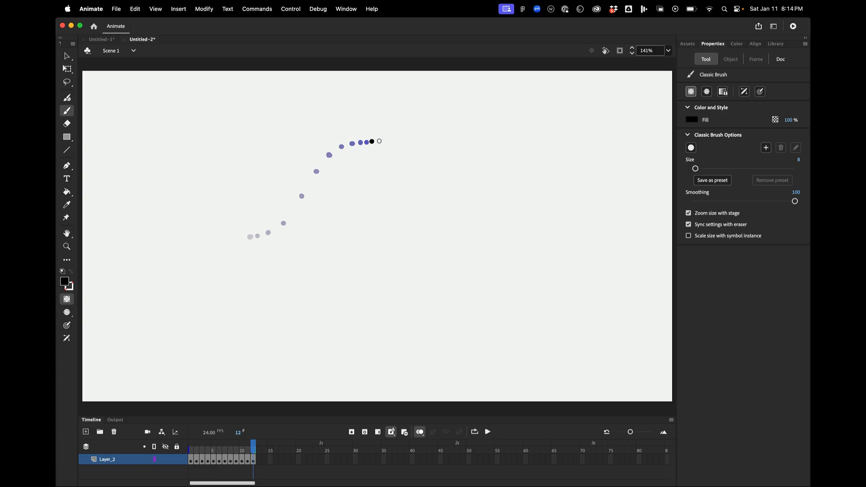
Add blank keyframes at frames 13 to 16, painting a dot and then increasingly long streaks that continue the path upward to the right.
left_click(365, 432)
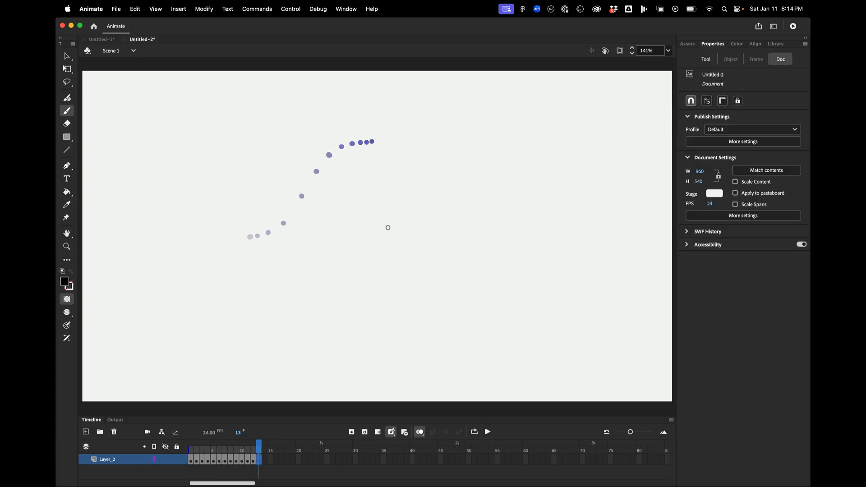
left_click(379, 140)
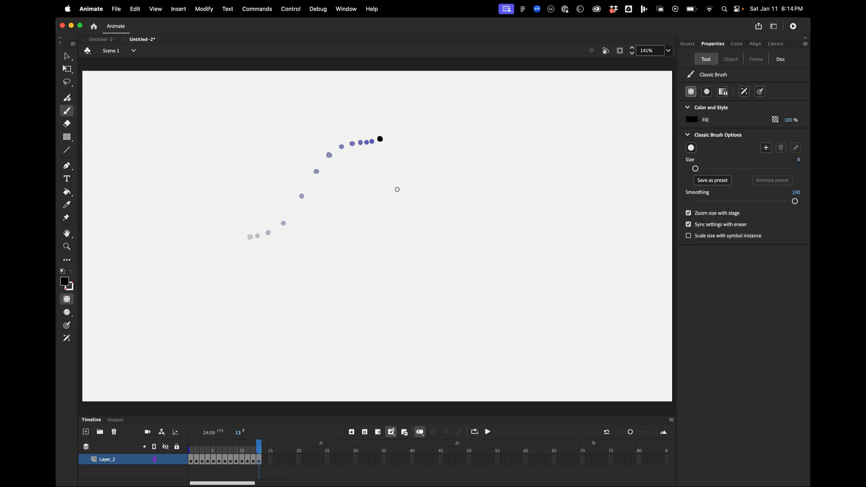
left_click(368, 434)
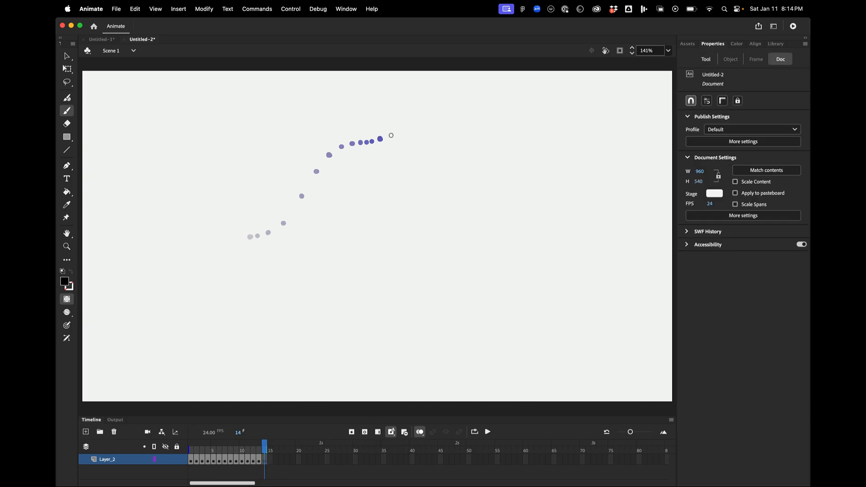
left_click_drag(390, 135, 405, 130)
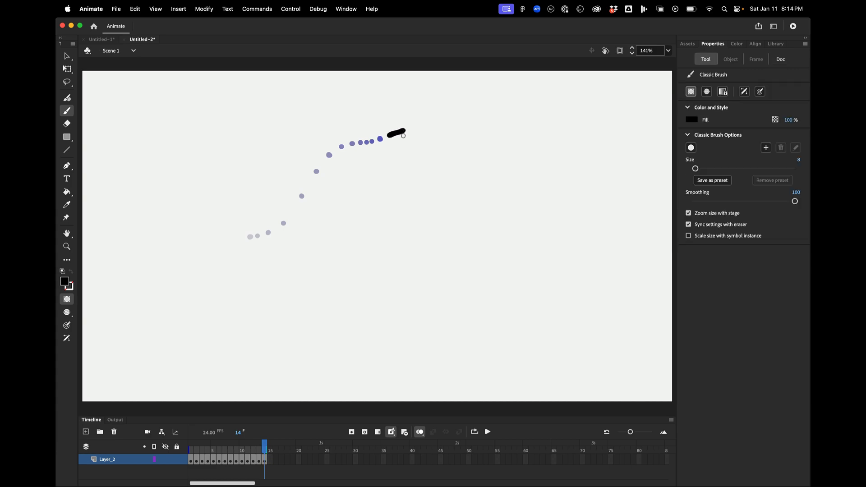
left_click(366, 433)
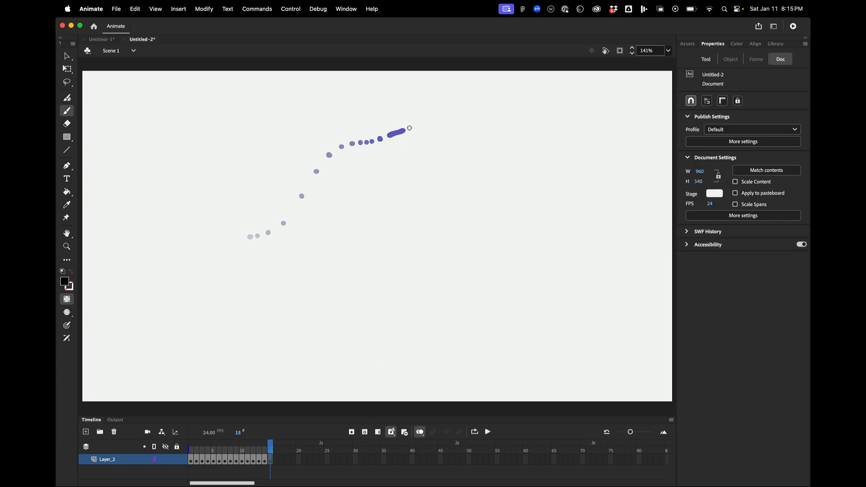
left_click_drag(408, 130, 518, 91)
left_click(365, 432)
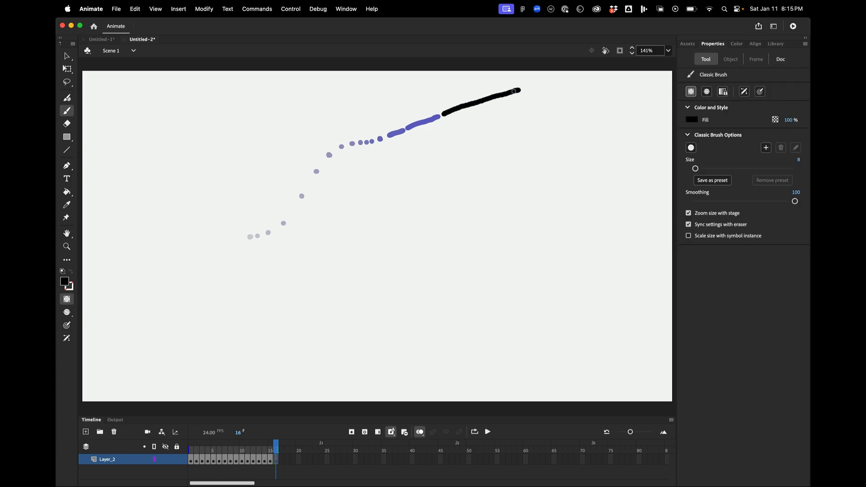
Add a blank keyframe at frame 17, paint a streak bouncing downward off the stage's top edge, and play back the animation.
left_click(365, 432)
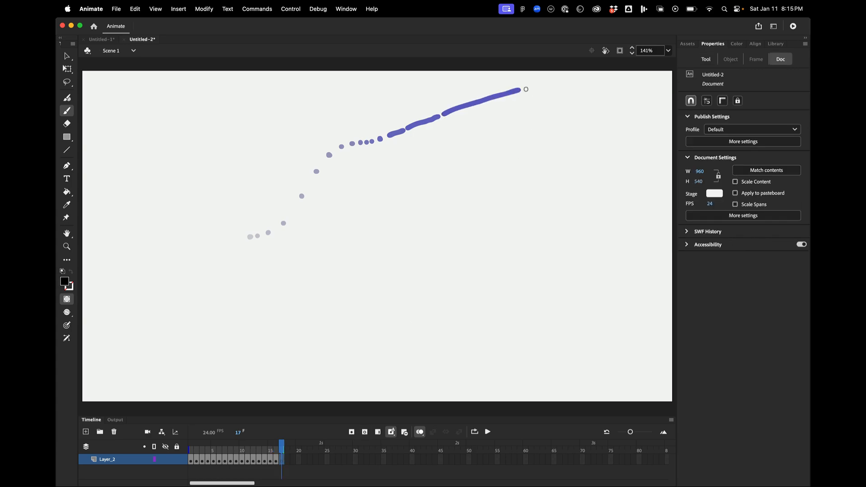
mouse_move(525, 89)
left_mouse_down()
mouse_move(567, 71)
mouse_move(561, 119)
left_mouse_up()
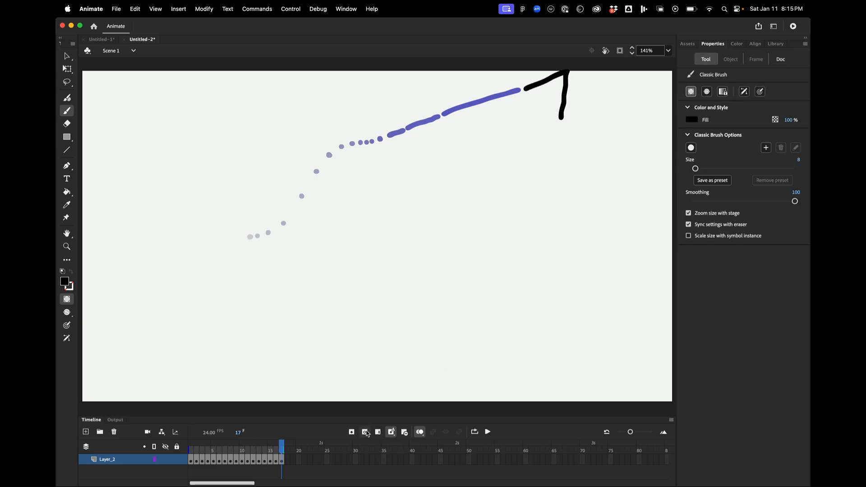
left_click(489, 432)
Add blank keyframes at frames 18 to 21, painting shorter and shorter streaks straight down the stage and ending with a dot.
left_click(364, 432)
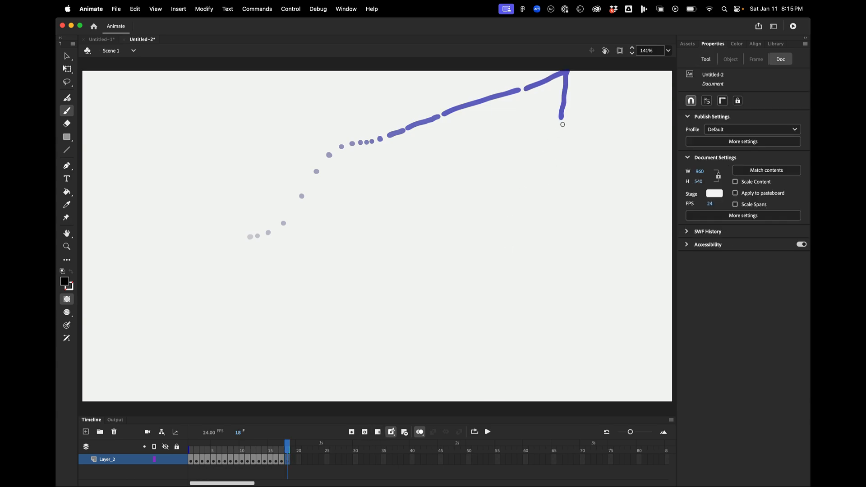
left_click_drag(561, 123, 554, 193)
left_click(365, 432)
left_click(368, 432)
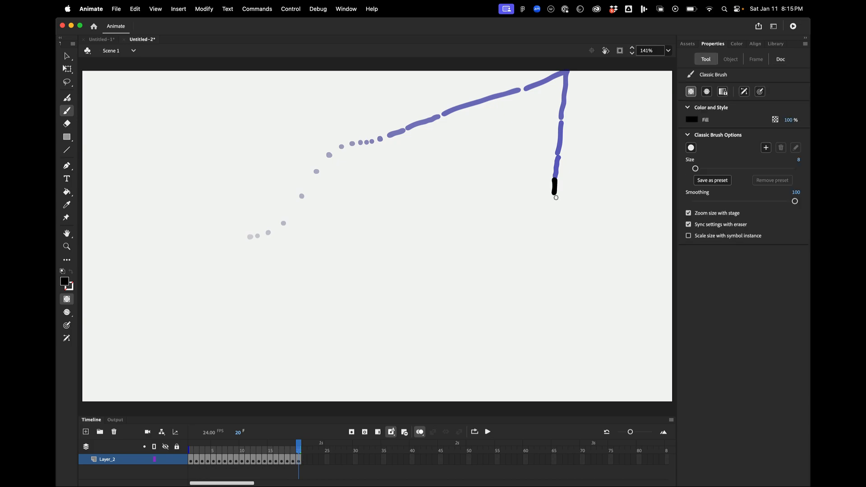
left_click_drag(555, 197, 554, 211)
left_click(365, 432)
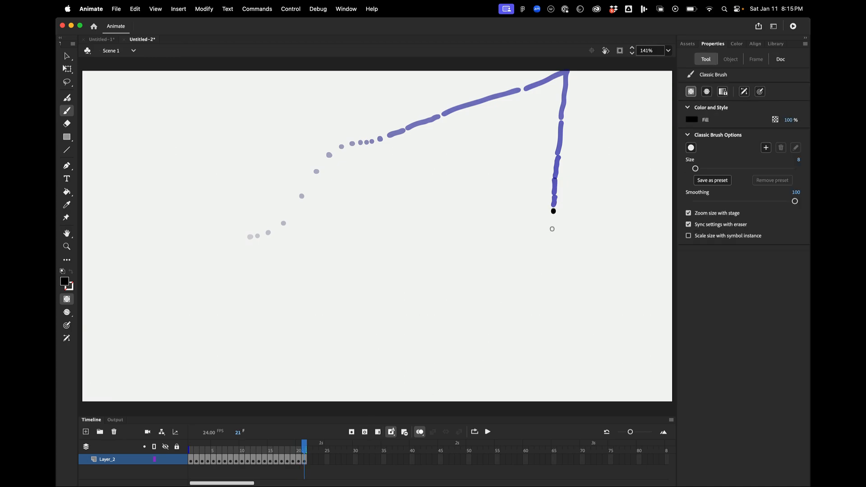
Add blank keyframes at frames 22 to 25, painting one closely spaced dot per frame where the downward path begins curving right.
left_click(365, 432)
left_click(554, 218)
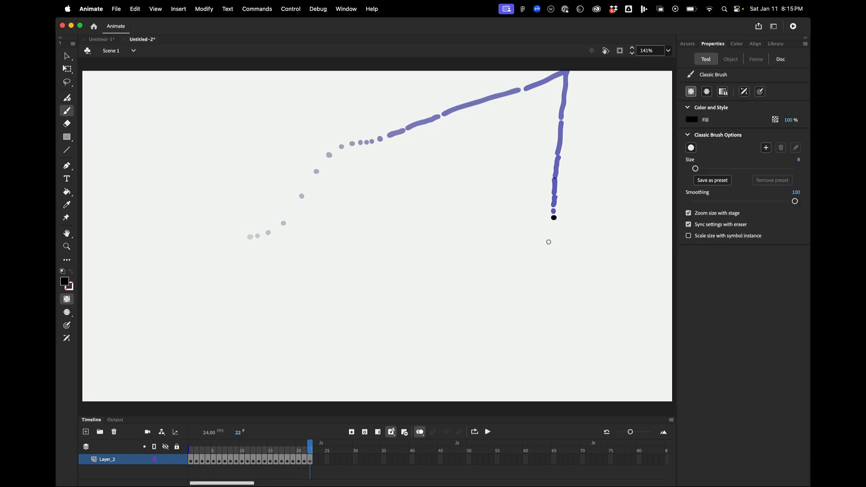
left_click(365, 432)
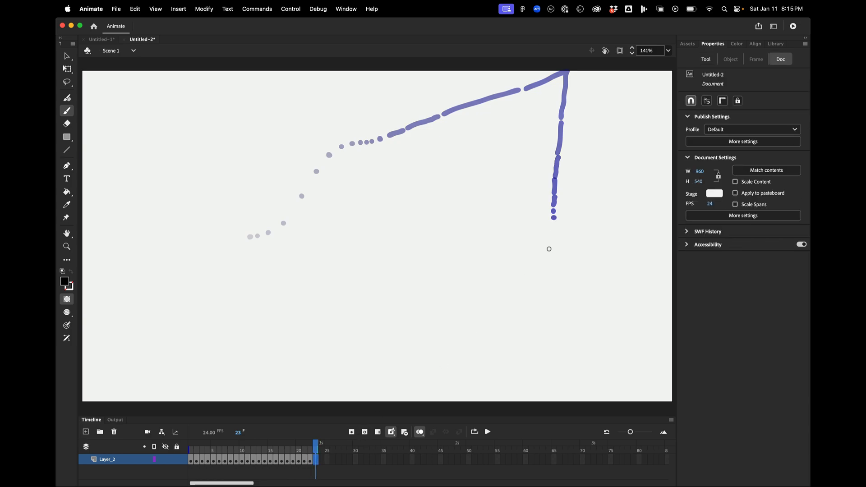
left_click(555, 224)
left_click(365, 432)
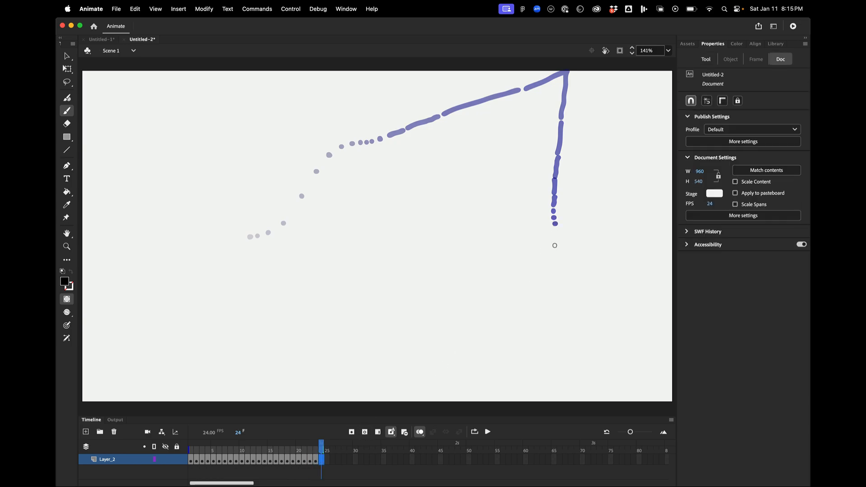
left_click(557, 228)
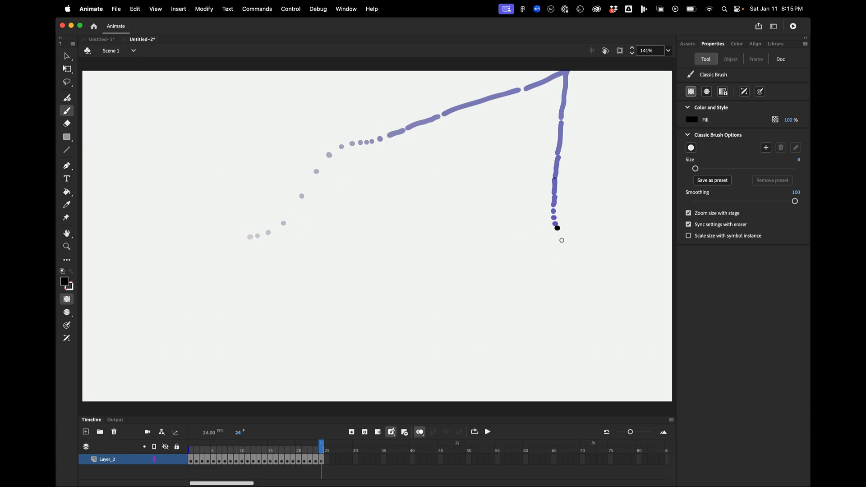
left_click(365, 432)
left_click(562, 233)
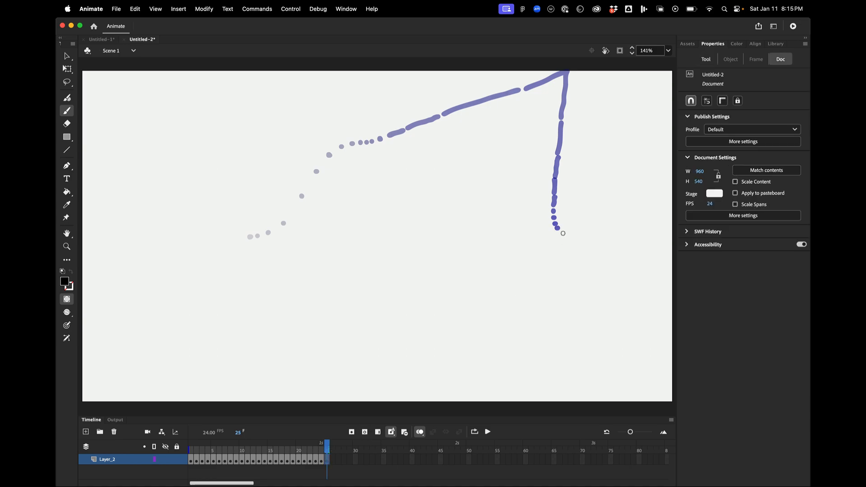
Add blank keyframes at frames 26 to 28, painting lengthening streaks that round the lower-right bend and sweep back toward the stage's middle.
left_click(368, 433)
mouse_move(571, 241)
left_mouse_down()
mouse_move(558, 267)
mouse_move(514, 273)
mouse_move(479, 267)
mouse_move(435, 235)
left_mouse_up()
left_click(364, 432)
left_click(570, 261)
left_click(366, 432)
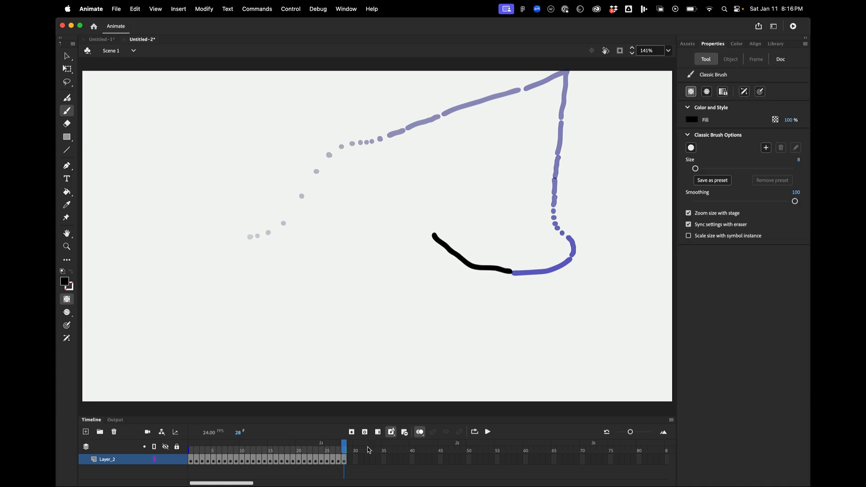
Add blank keyframes at frames 29 to 34, painting streaks that climb leftward over an arch and shorten as the path turns down.
left_click(366, 433)
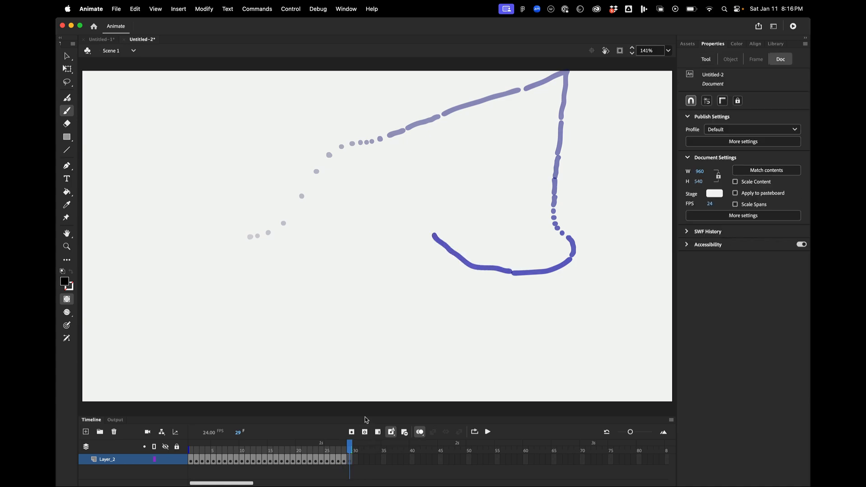
left_click_drag(434, 228, 401, 200)
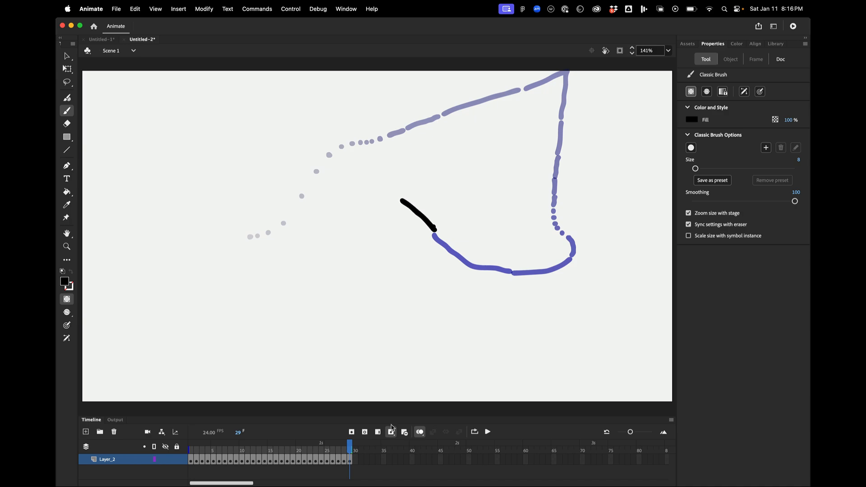
left_click(391, 430)
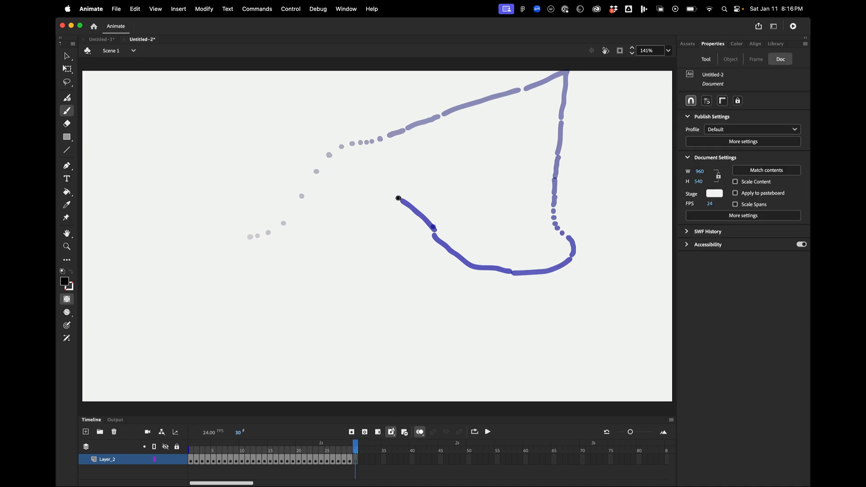
mouse_move(398, 198)
left_mouse_down()
mouse_move(358, 188)
mouse_move(329, 202)
left_mouse_up()
left_click(364, 432)
left_click(365, 432)
left_click(365, 433)
left_click(365, 432)
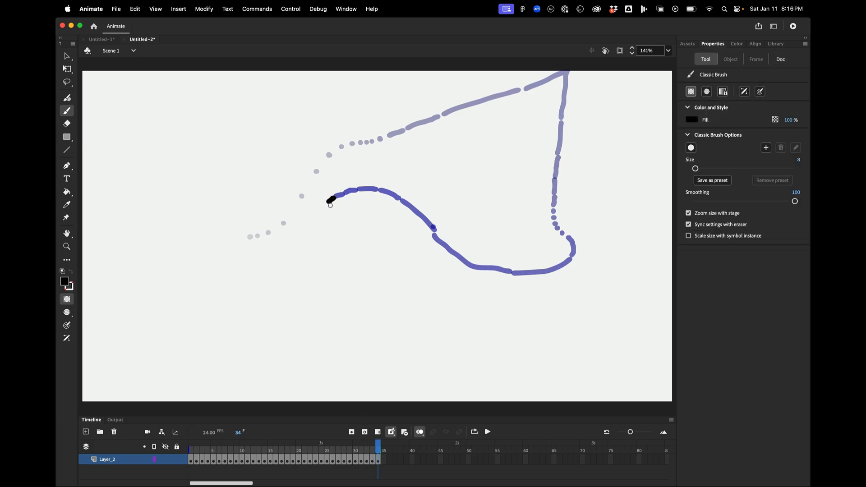
Add blank keyframes at frames 35 to 37, painting one closely spaced dot per frame down the end of the path.
left_click(365, 433)
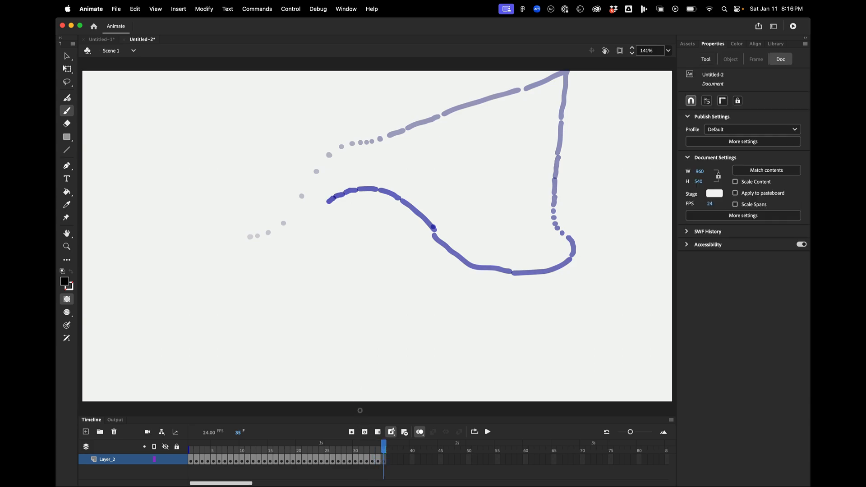
left_click(326, 206)
left_click(365, 432)
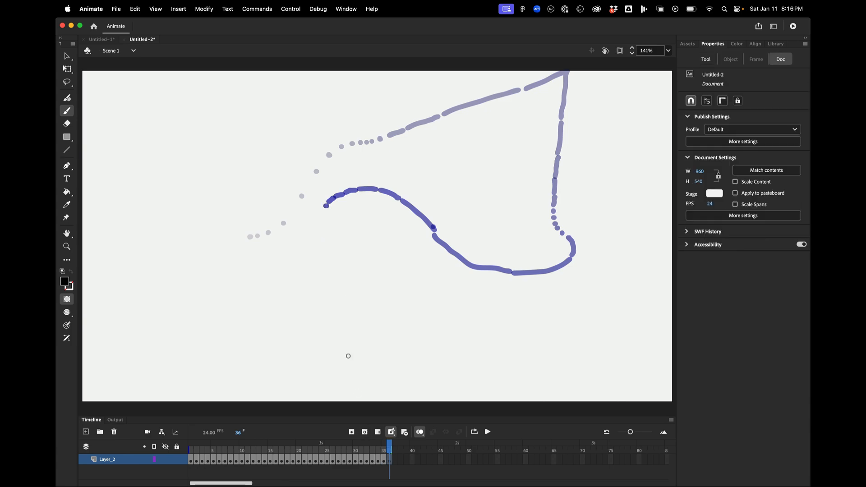
left_click(324, 212)
left_click(365, 432)
left_click(325, 218)
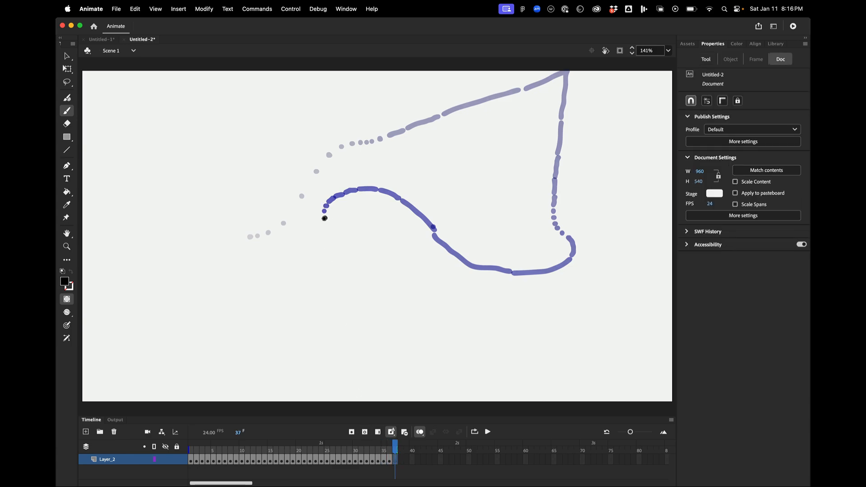
Play back the full animation and scrub back to frame 1 to review the dot and streak motion.
left_click(487, 432)
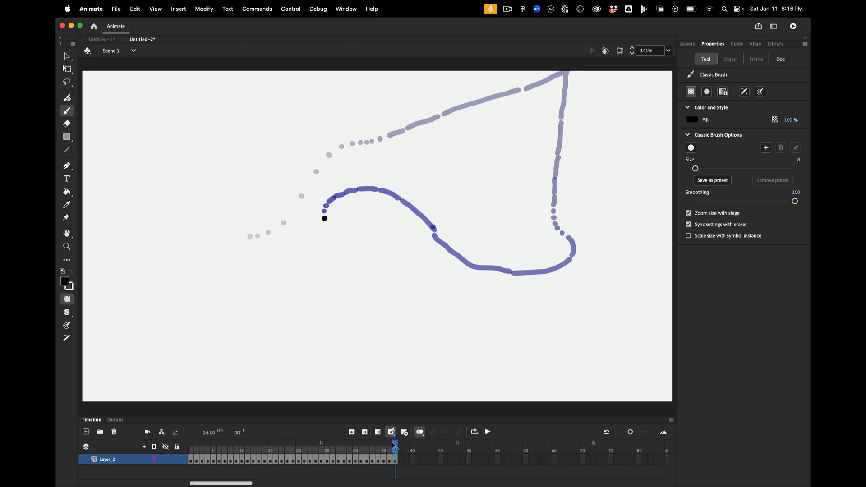
left_click_drag(395, 448, 173, 456)
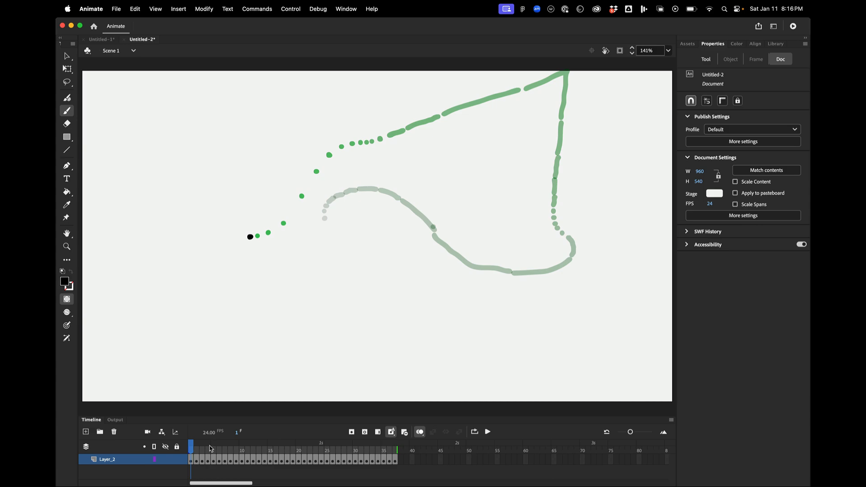
Save the animation as magicdot_00_pa.fla in the 1_Timing&Spacing folder.
left_click(119, 10)
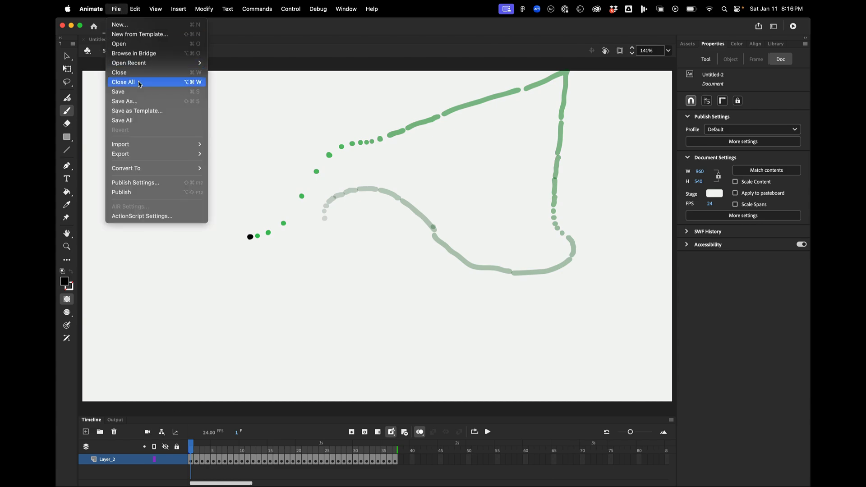
left_click(140, 96)
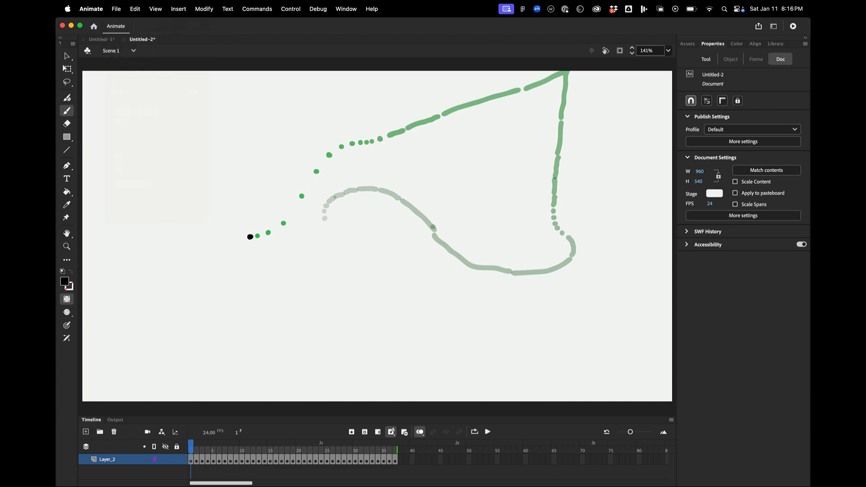
type("magicdot")
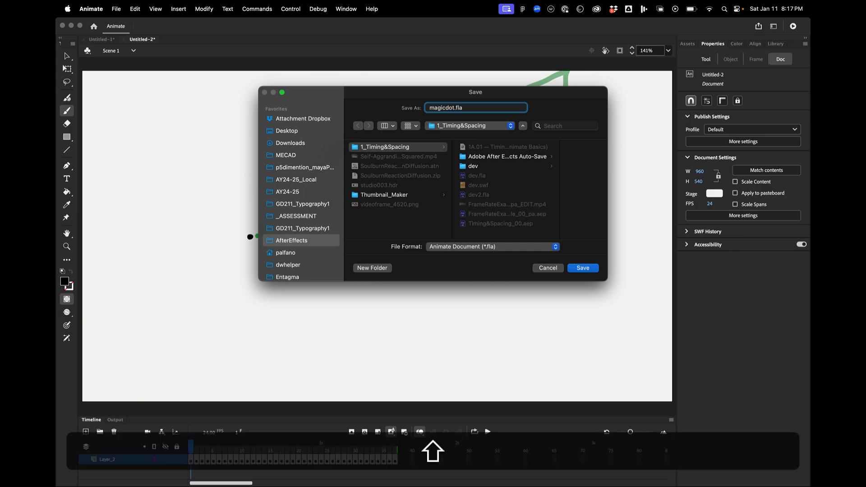
type("_")
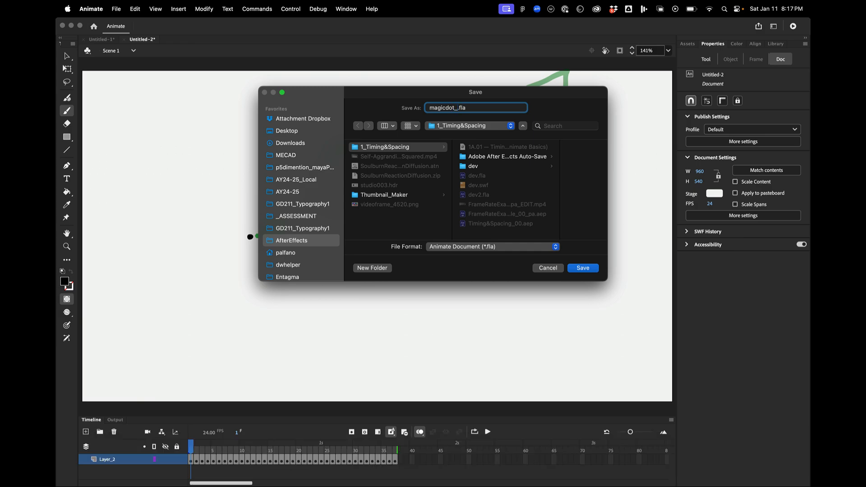
type("00_p")
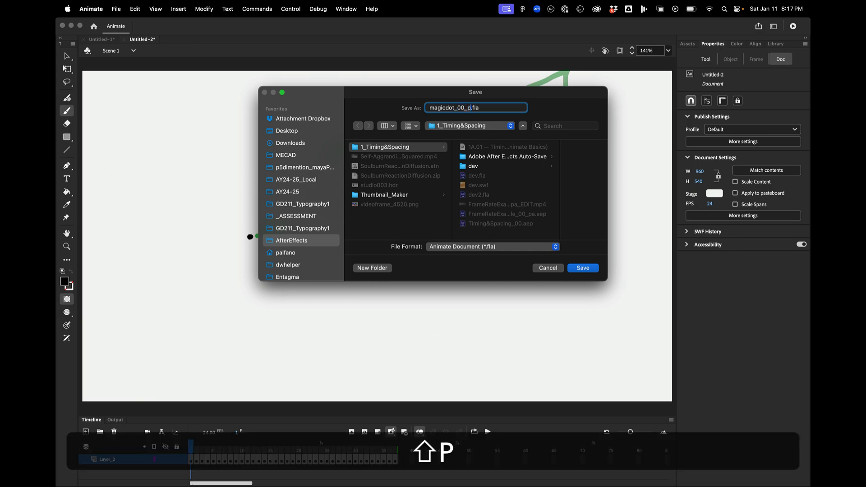
type("a")
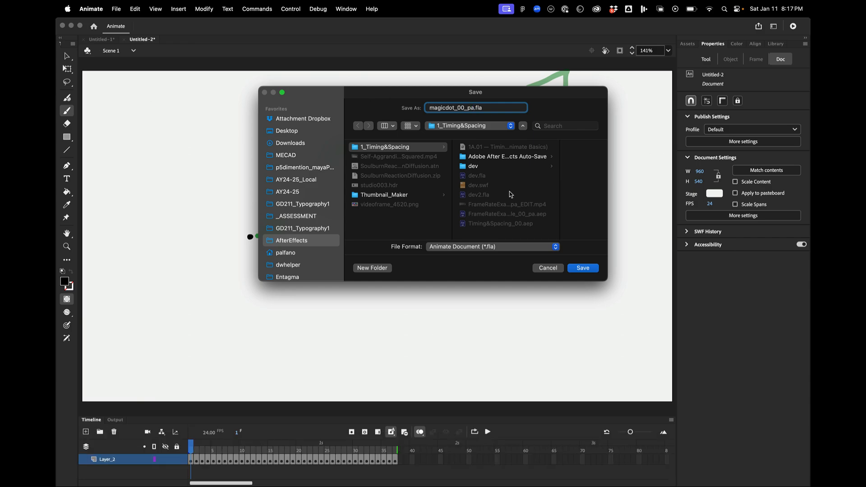
left_click(589, 269)
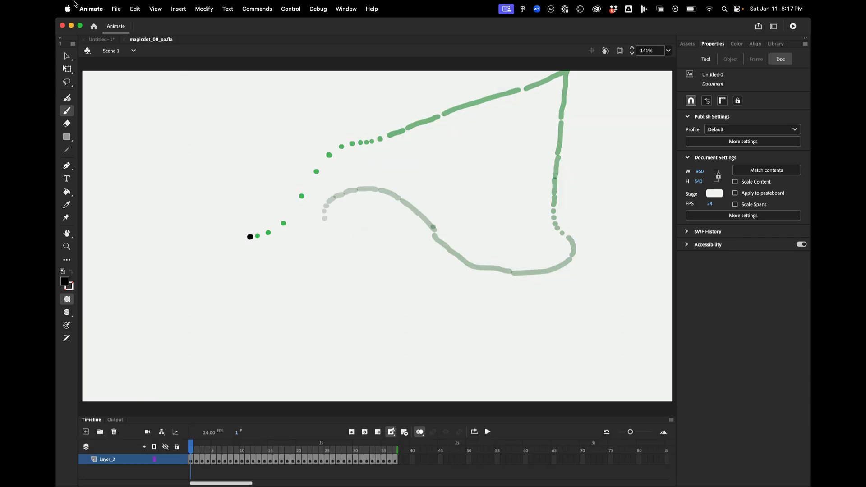
Create a new document with a width of 960 and a height of 540 pixels.
left_click(113, 6)
left_click(127, 26)
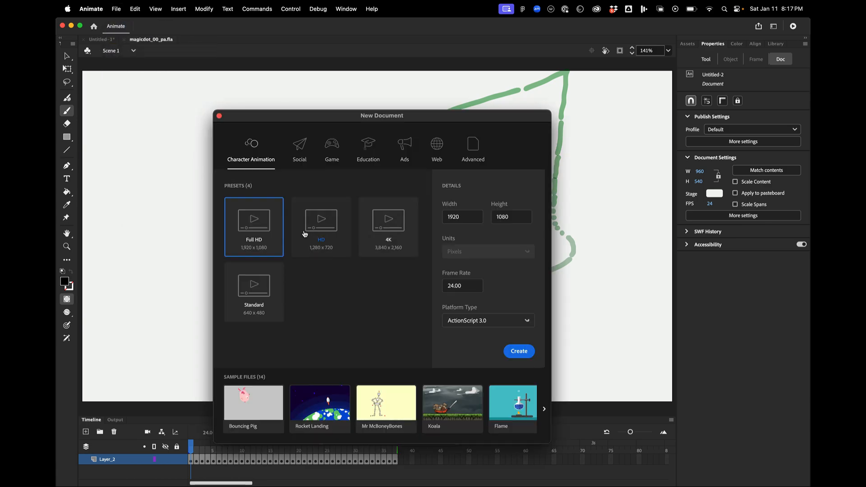
double_click(459, 216)
type("960")
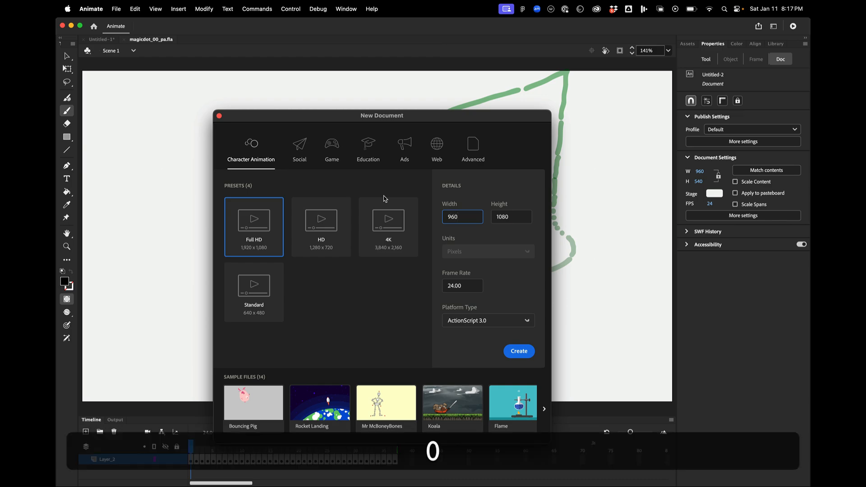
key("Tab")
type("540")
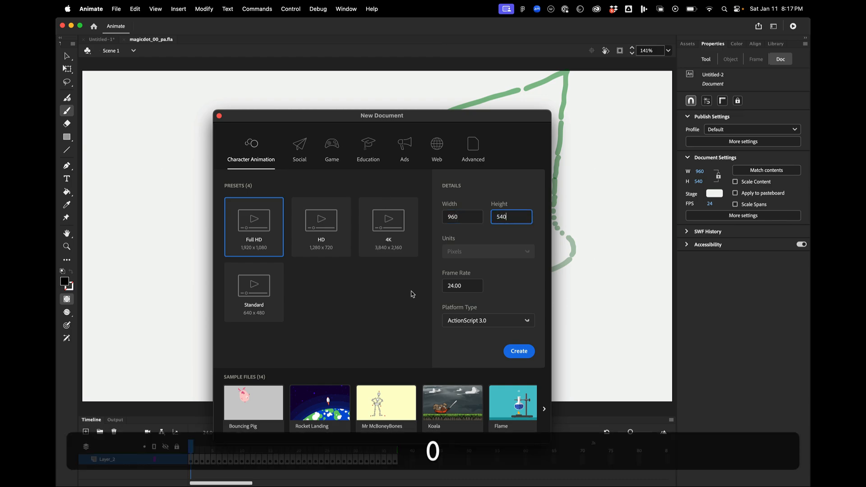
key("Return")
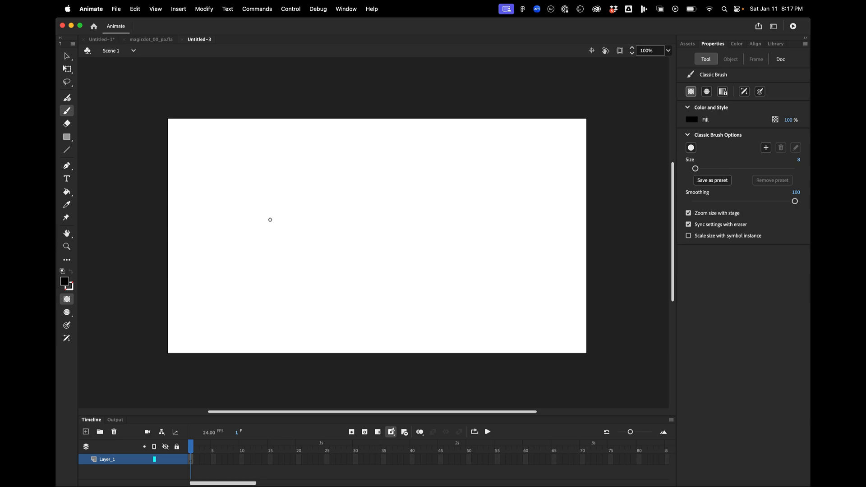
Paint a dot on frame 1 and progressively larger, rightward-moving circles on blank keyframes 2 to 5, and scrub back through the frames.
key("F7")
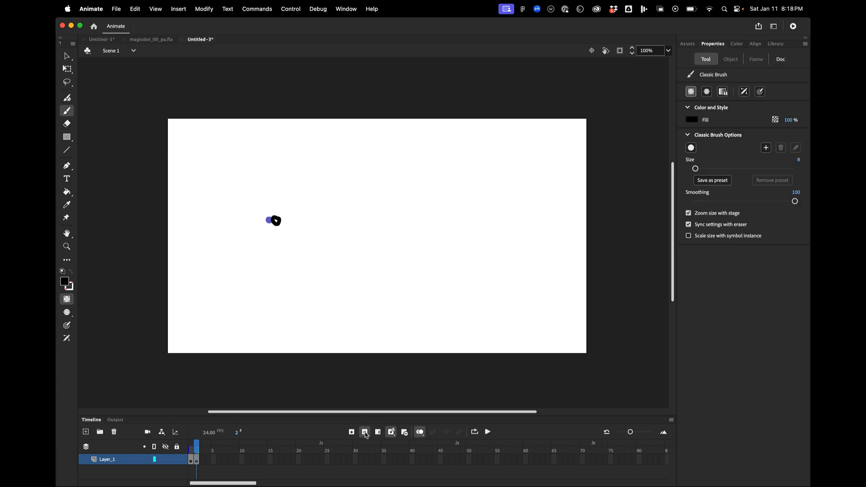
key("F7")
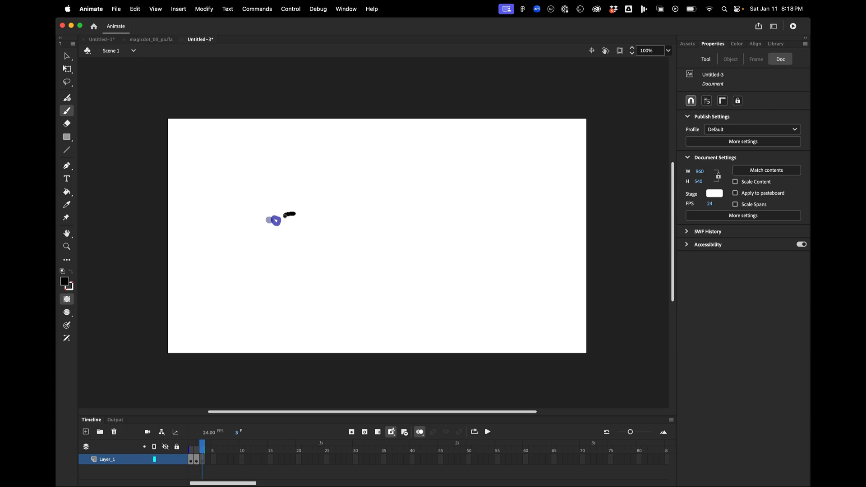
mouse_move(282, 225)
left_mouse_down()
mouse_move(297, 235)
mouse_move(293, 213)
left_mouse_up()
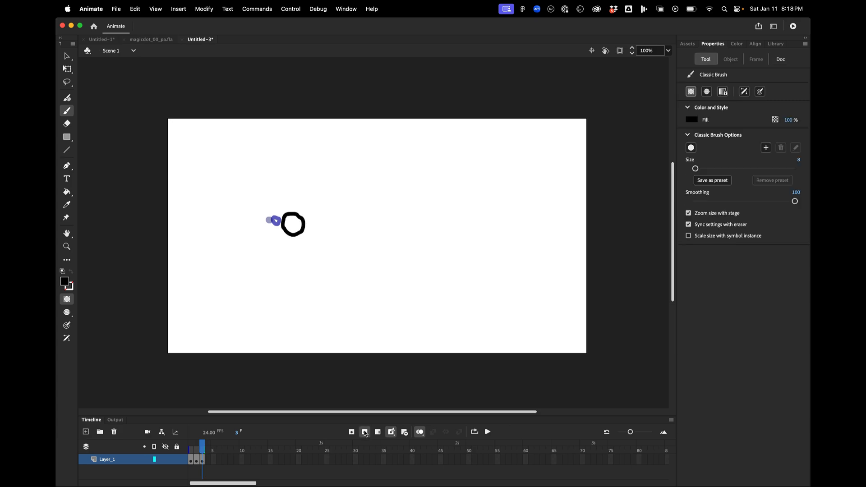
key("F7")
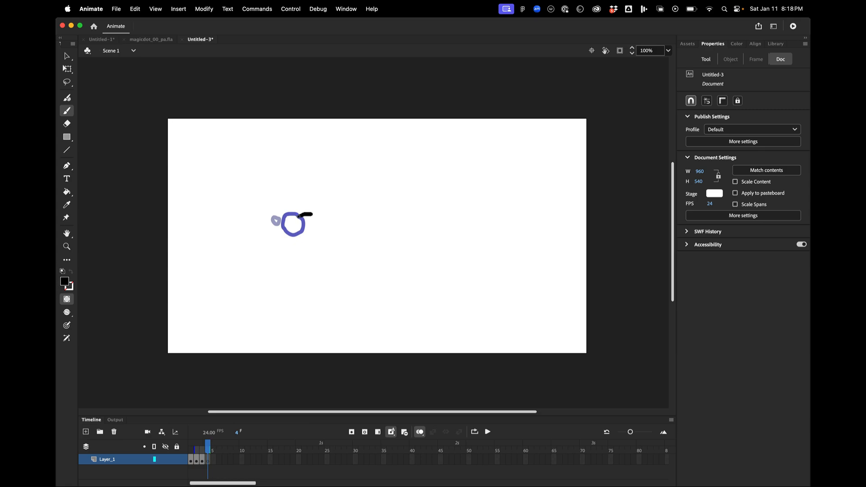
mouse_move(299, 216)
left_mouse_down()
mouse_move(293, 237)
mouse_move(325, 234)
mouse_move(320, 220)
left_mouse_up()
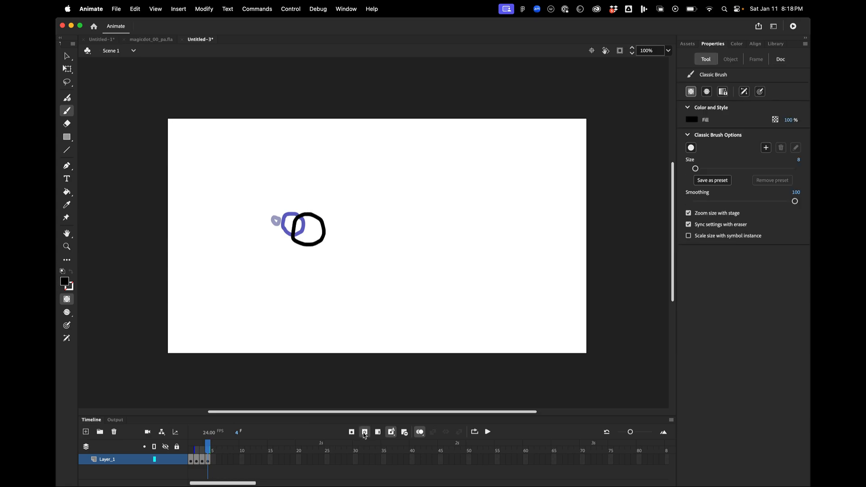
left_click(365, 432)
mouse_move(323, 220)
left_mouse_down()
mouse_move(304, 231)
mouse_move(306, 258)
mouse_move(334, 261)
mouse_move(345, 226)
mouse_move(322, 218)
left_mouse_up()
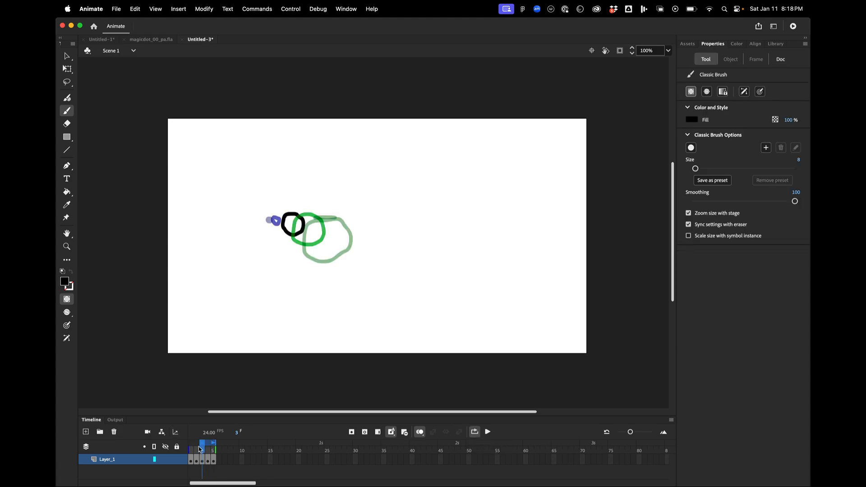
left_click_drag(200, 448, 170, 441)
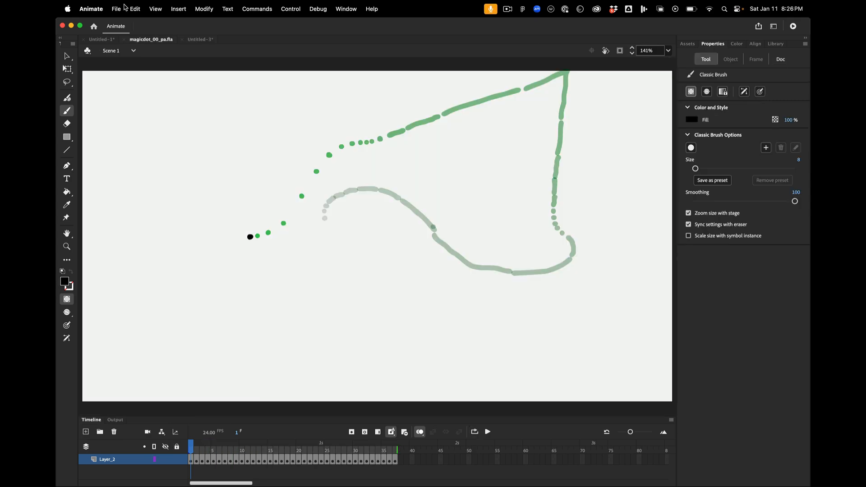
Set up an animated GIF export of the magic dot animation with transparency off and preview its playback.
left_click(116, 9)
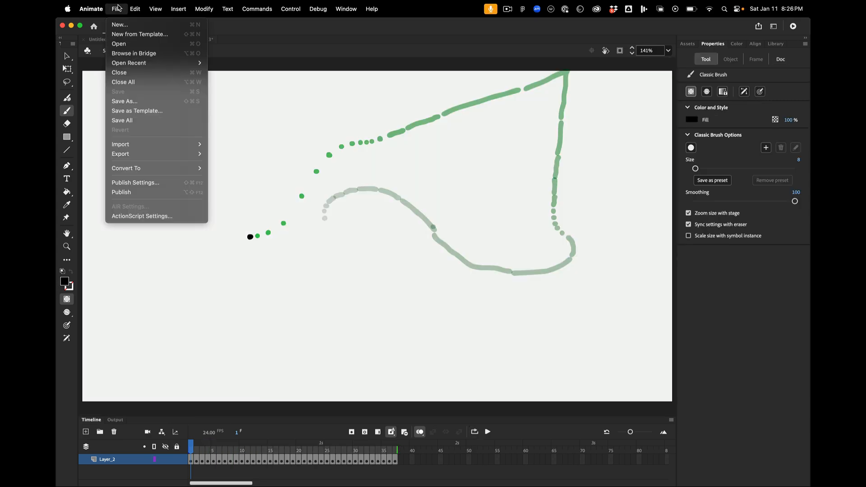
mouse_move(153, 155)
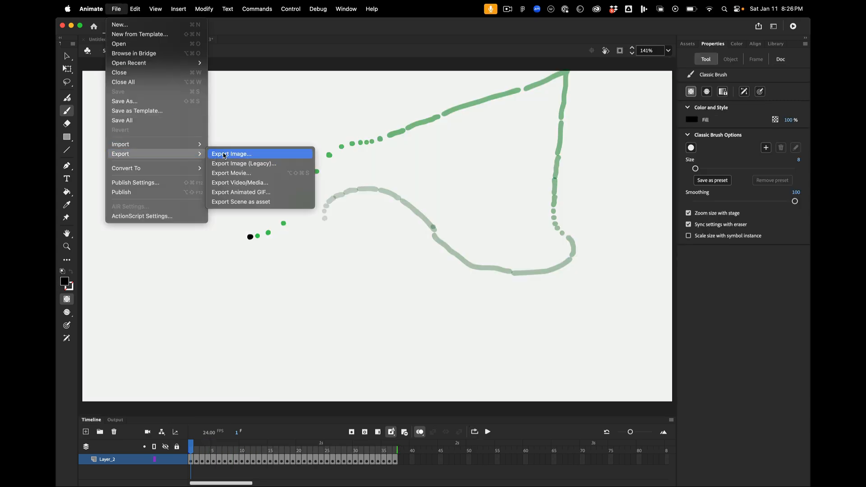
left_click(230, 193)
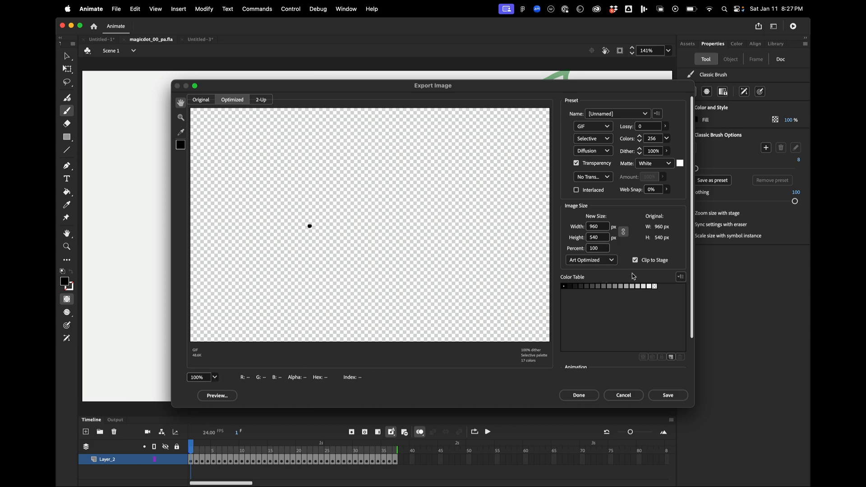
left_click(601, 164)
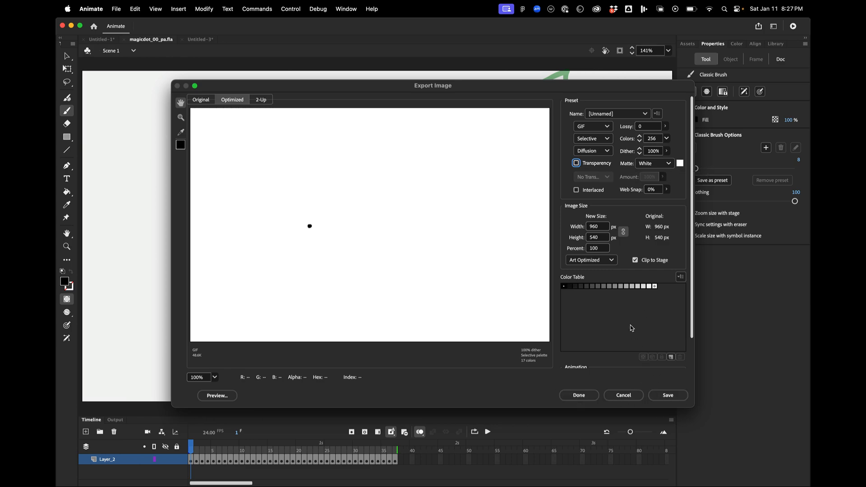
scroll(600, 316, "down", 2)
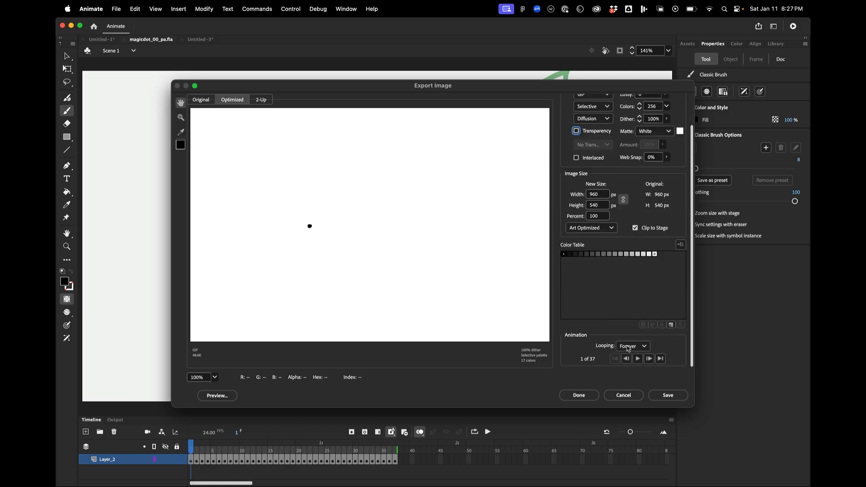
left_click(637, 358)
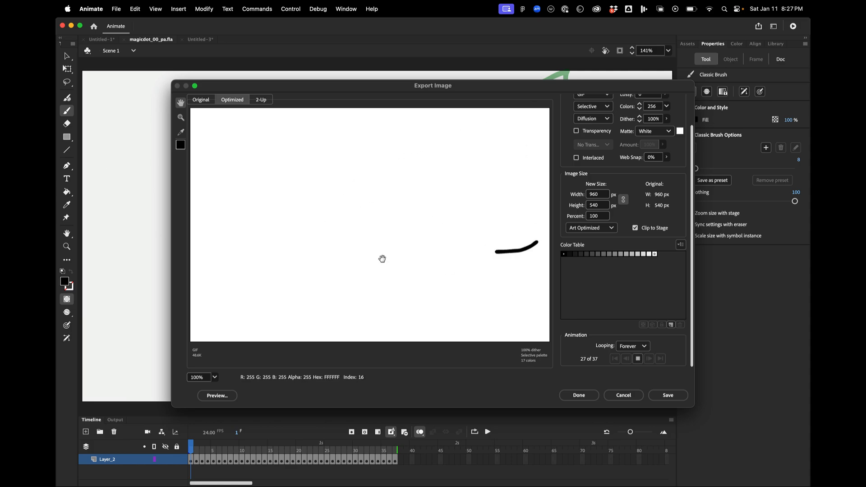
Save the export as magicdot_00_pa.gif in the Desktop folder.
left_click(655, 397)
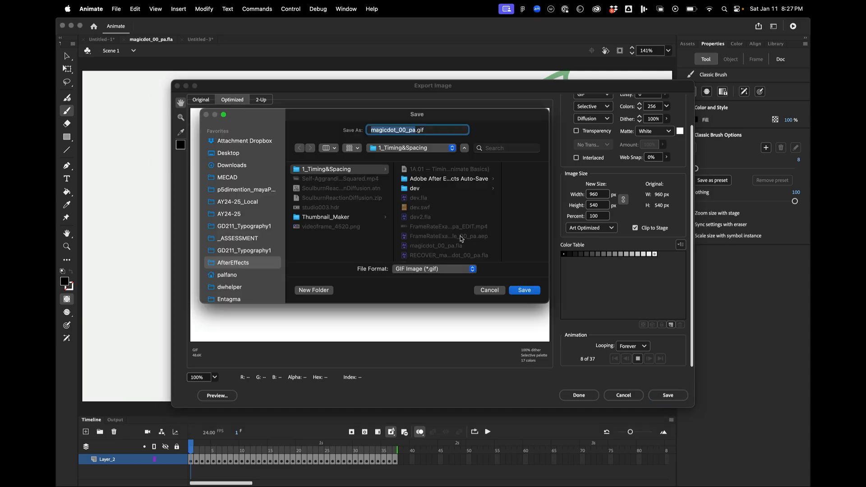
left_click(229, 153)
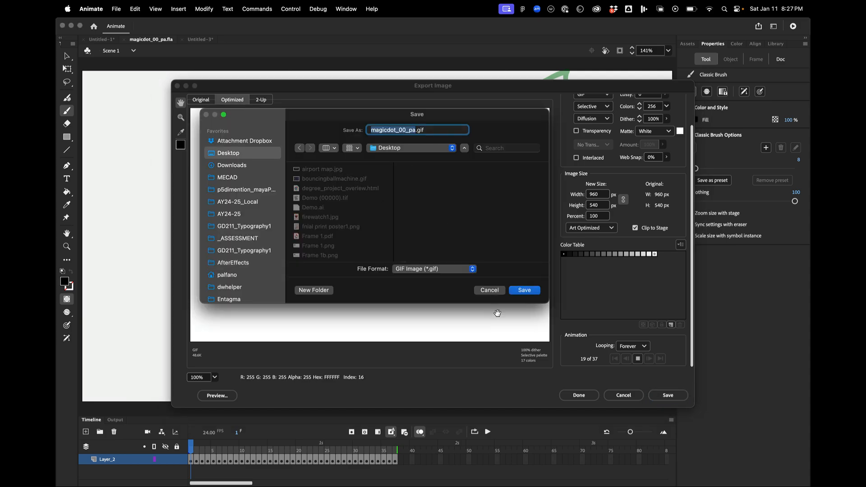
left_click(525, 290)
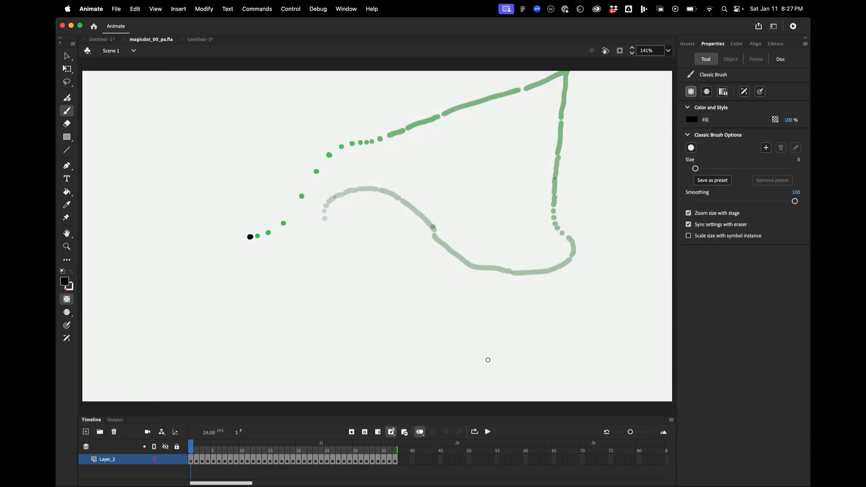